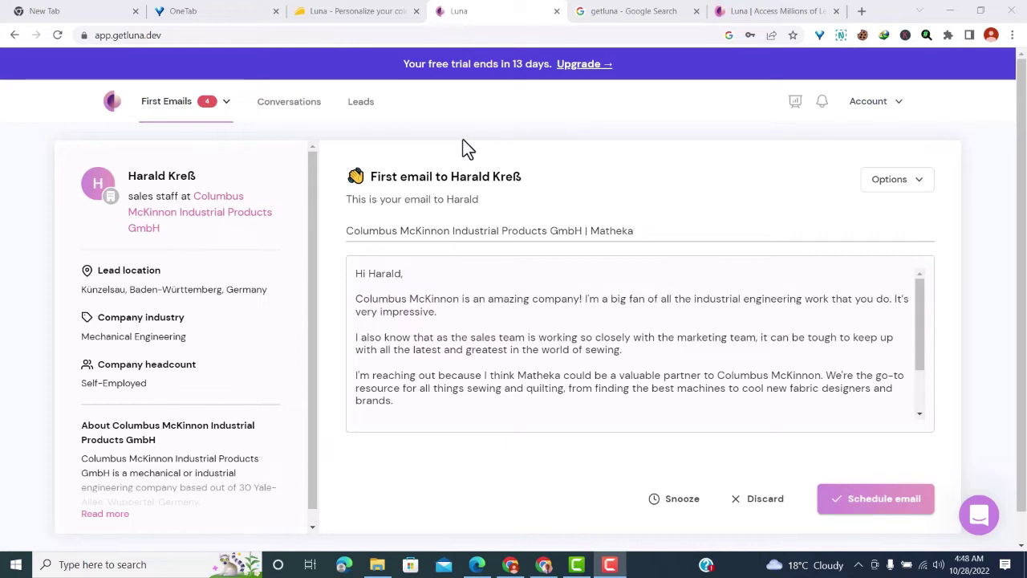
- On the AppSumo Luna deal page, show the Select a plan dropdown of license tiers
click(350, 12)
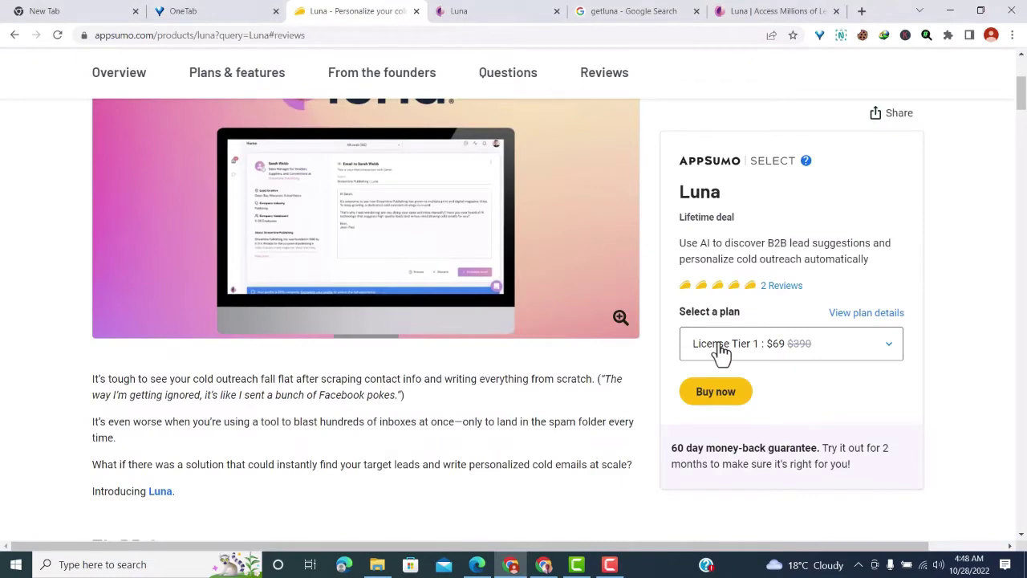
click(721, 353)
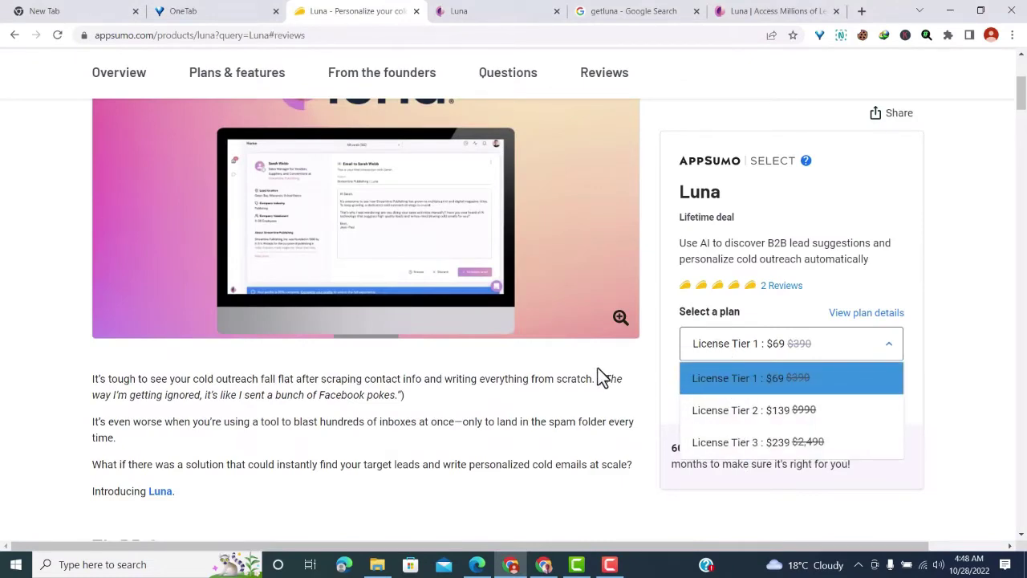
scroll(494, 344, down, 10)
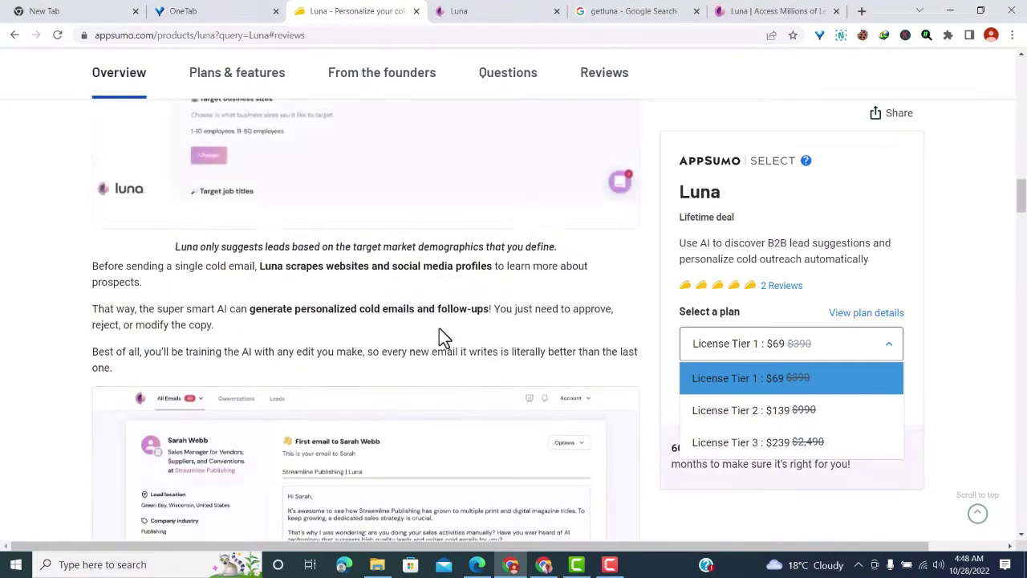
- Scroll down to Plans & features to see the features included in all plans
scroll(439, 335, down, 10)
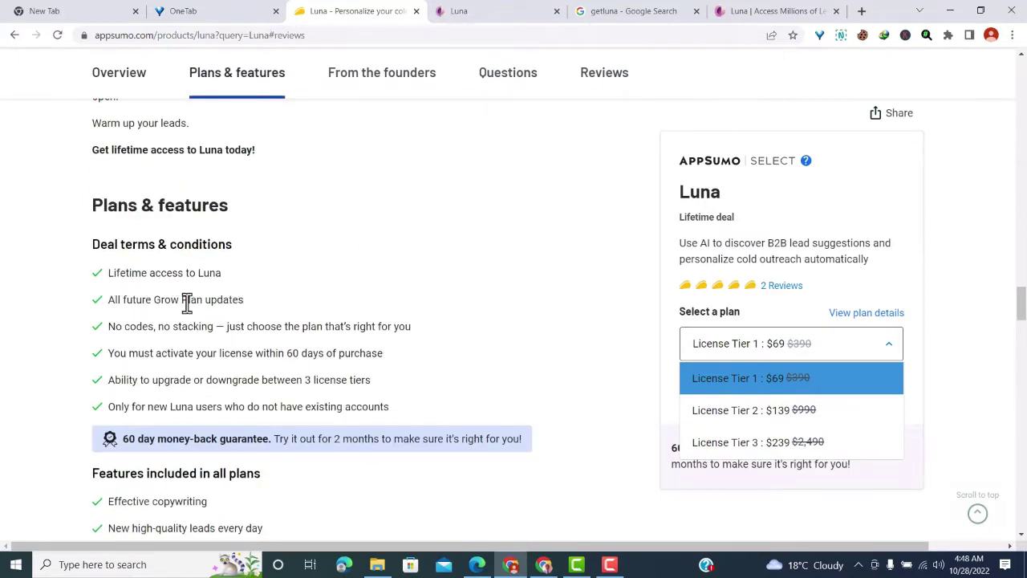
scroll(261, 279, down, 1)
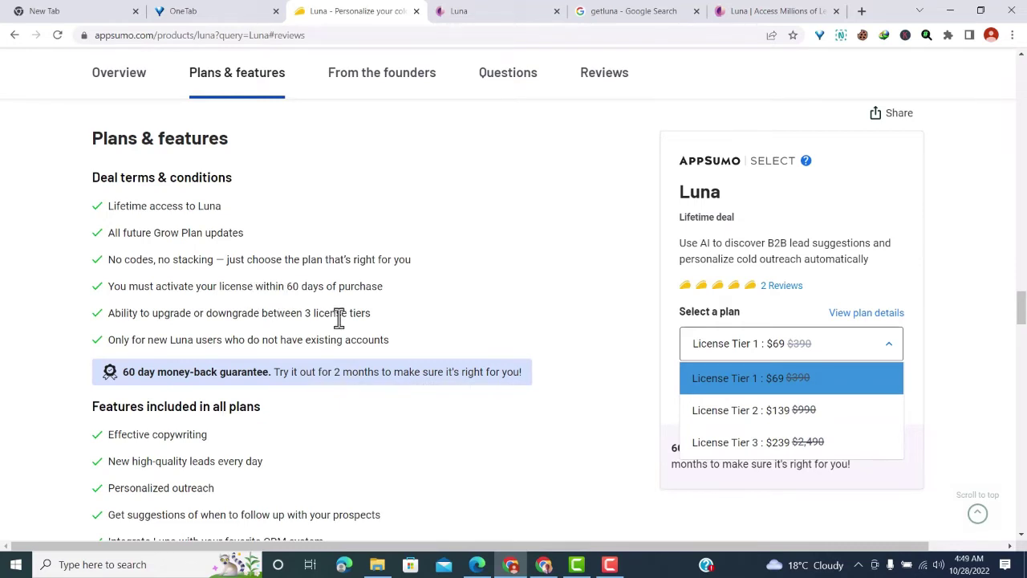
scroll(340, 320, down, 1)
scroll(339, 320, down, 3)
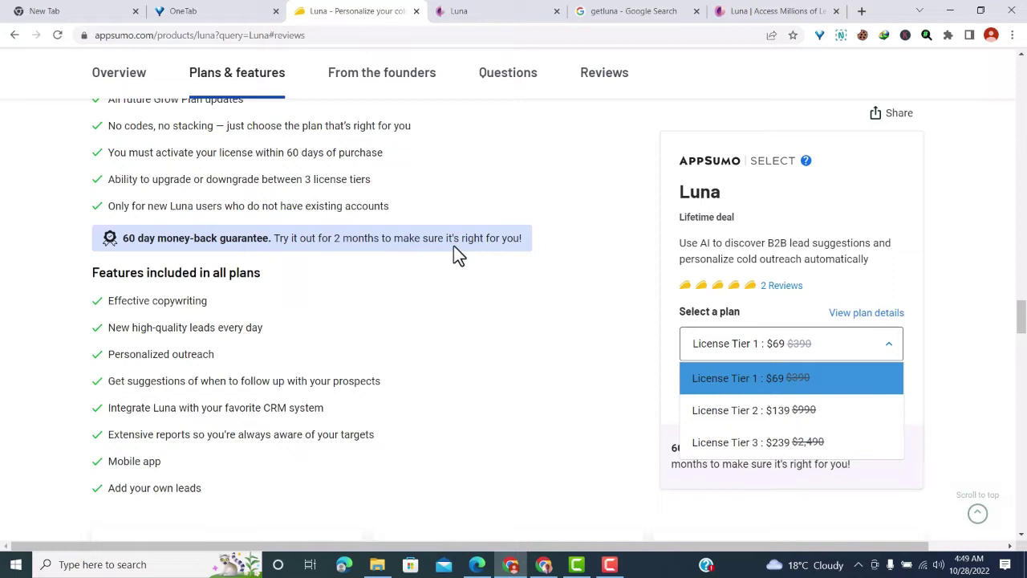
scroll(223, 254, down, 1)
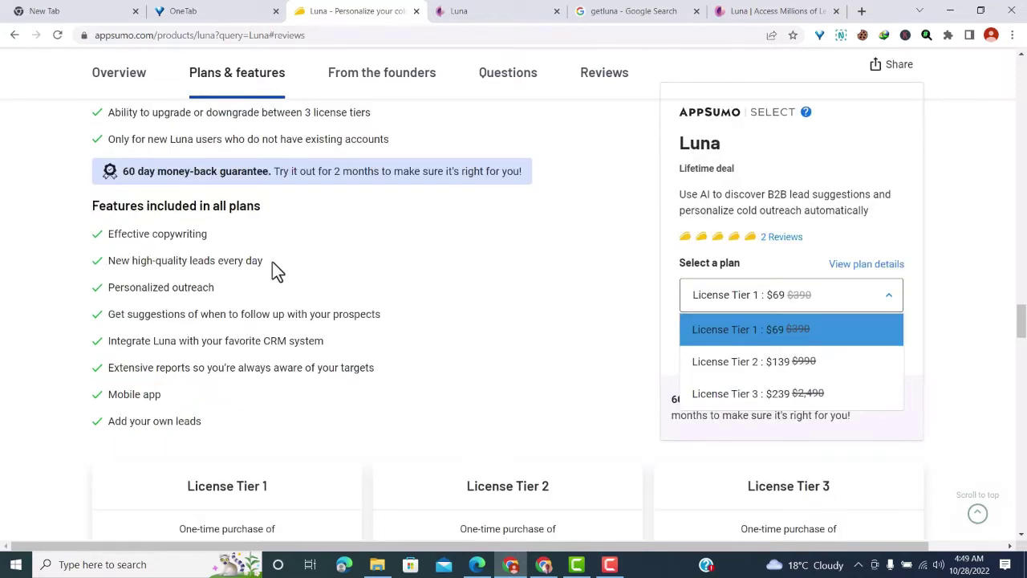
scroll(215, 281, down, 1)
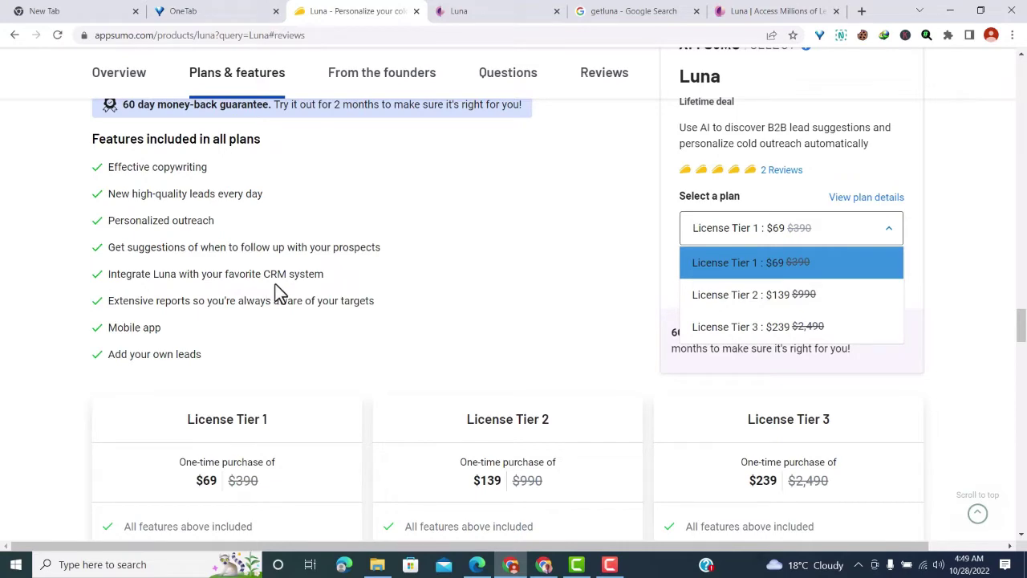
scroll(241, 281, down, 1)
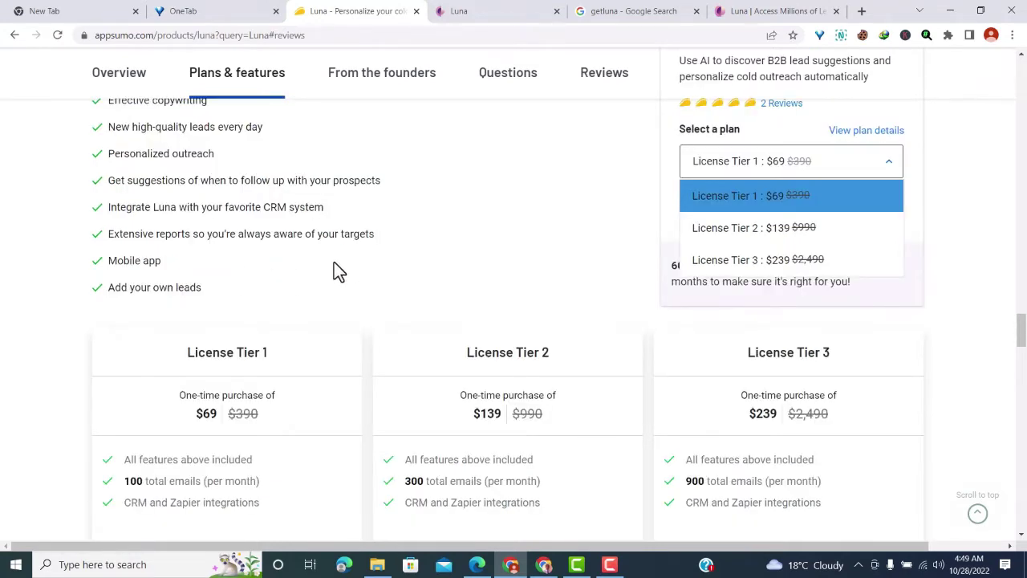
- Compare the $69, $139 and $239 tiers' 100, 300 and 900 monthly emails, then return to Luna
scroll(334, 262, down, 2)
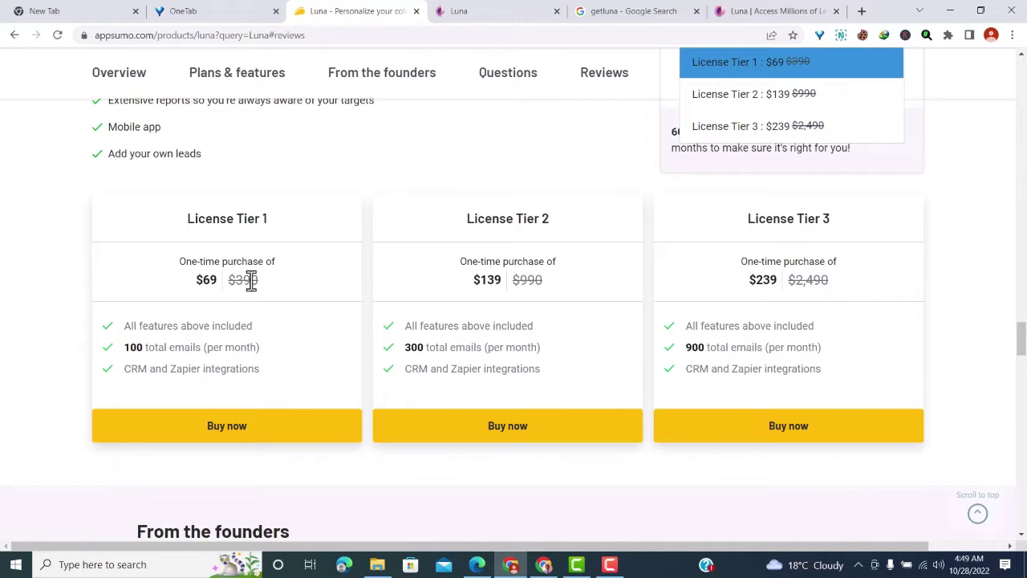
scroll(227, 299, down, 1)
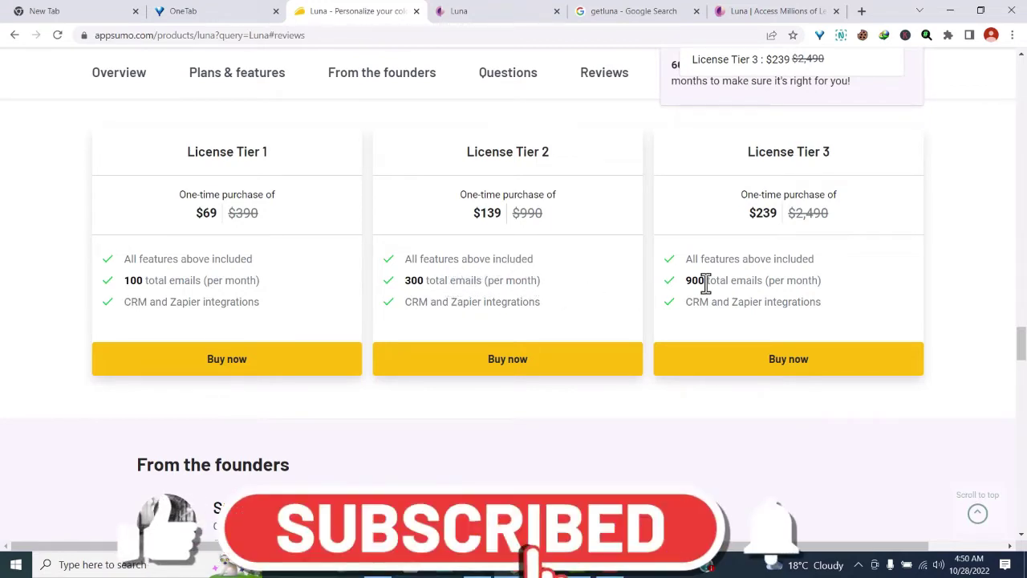
scroll(715, 241, down, 1)
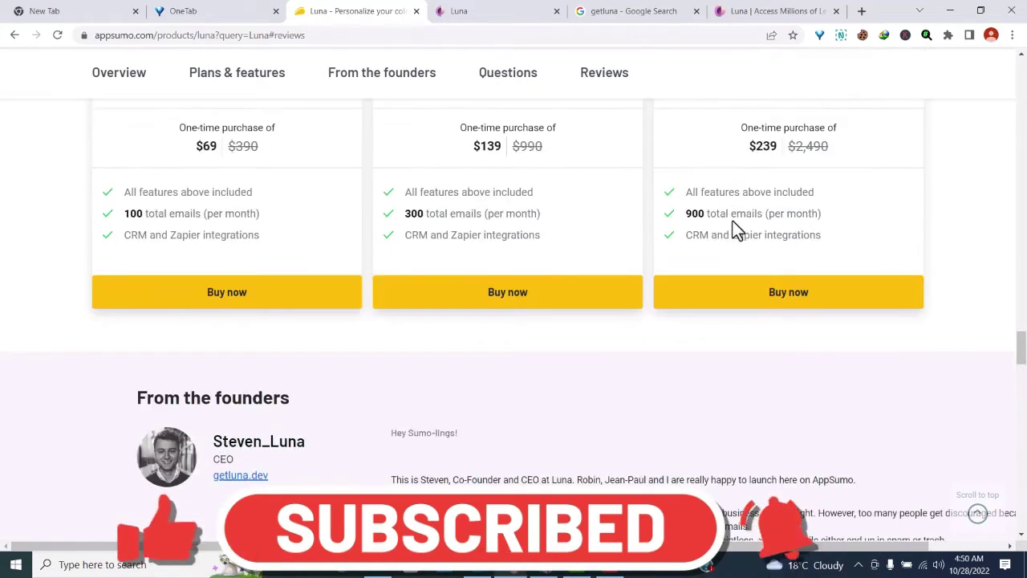
scroll(592, 265, up, 1)
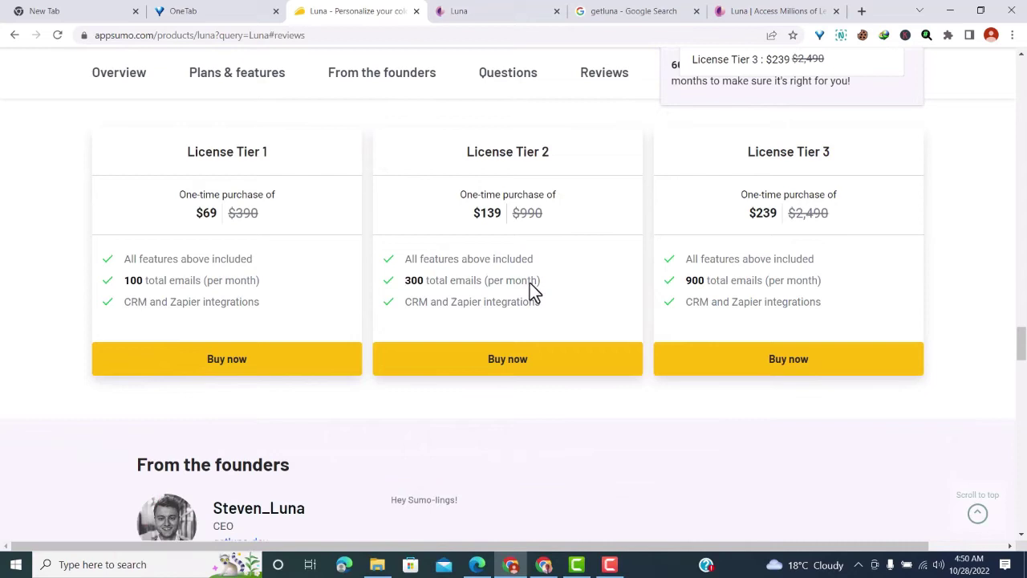
scroll(461, 245, up, 1)
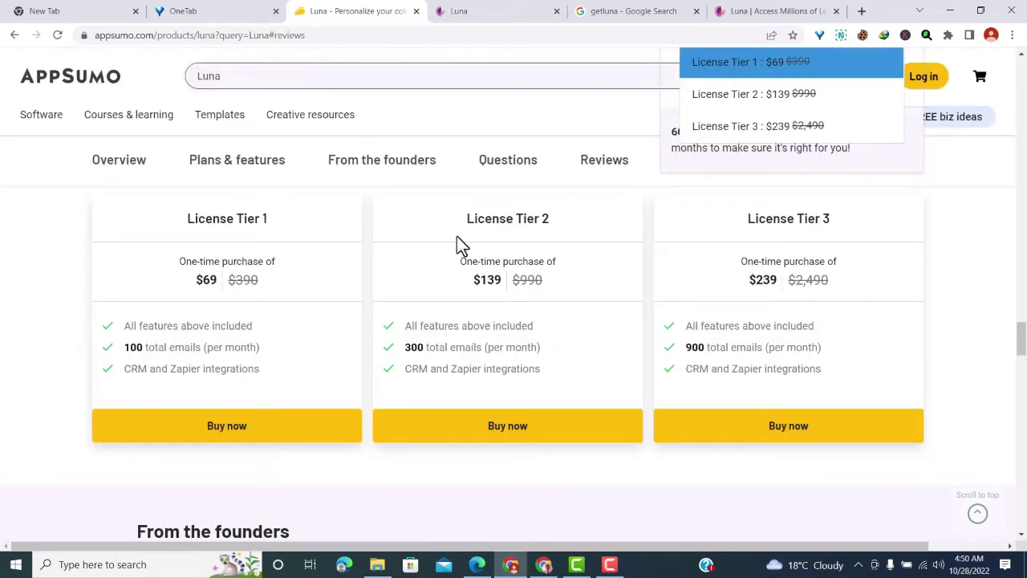
key(ctrl+Tab)
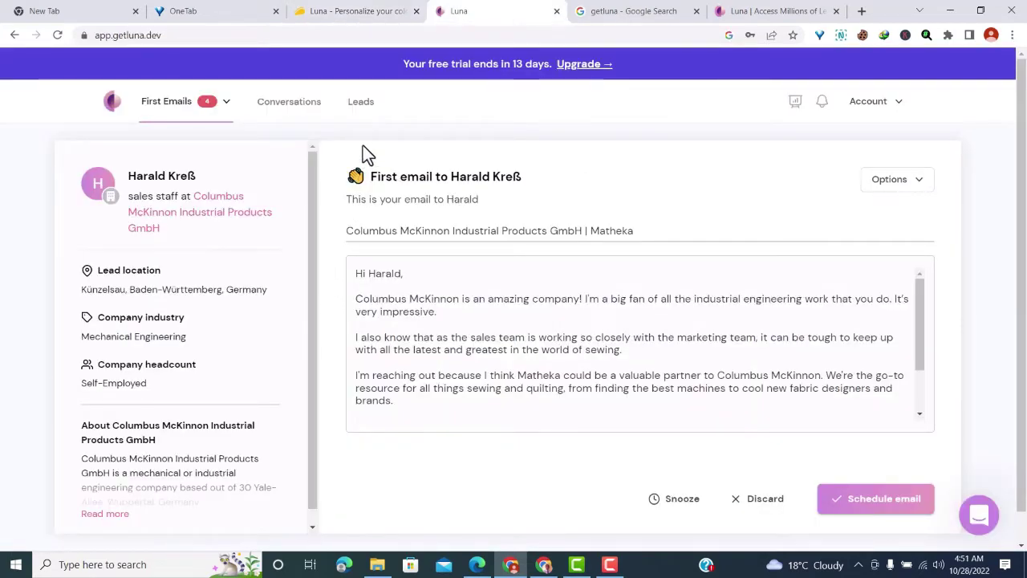
- Review Luna's lead targets: Machinery industry, any country, self-employed business size, any job title
click(361, 102)
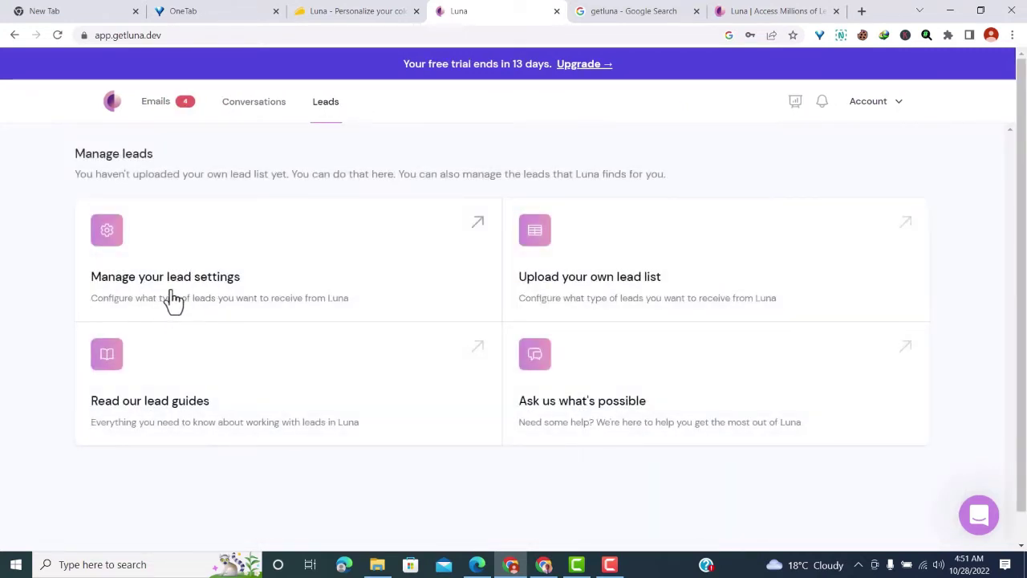
click(179, 291)
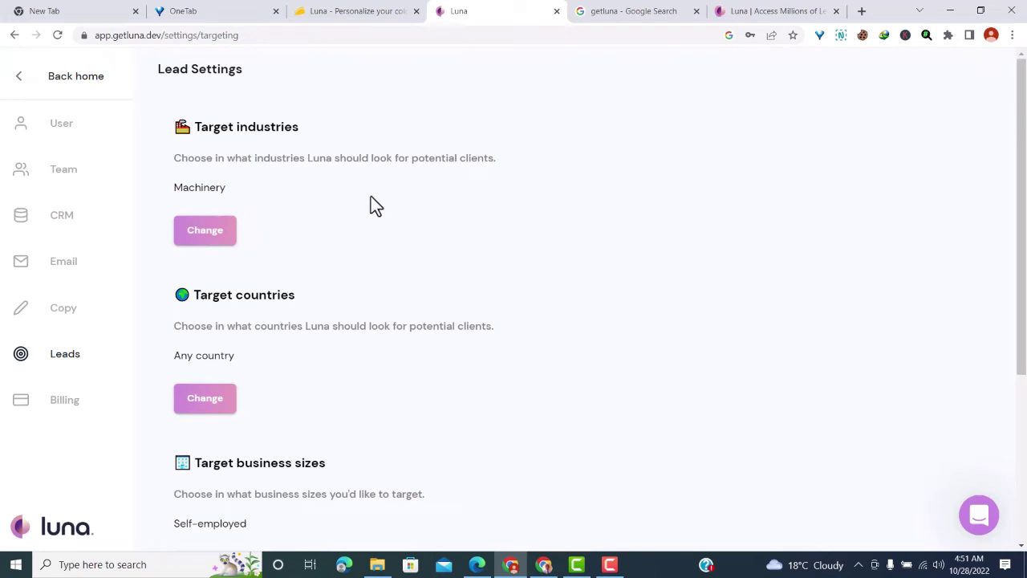
scroll(369, 203, down, 1)
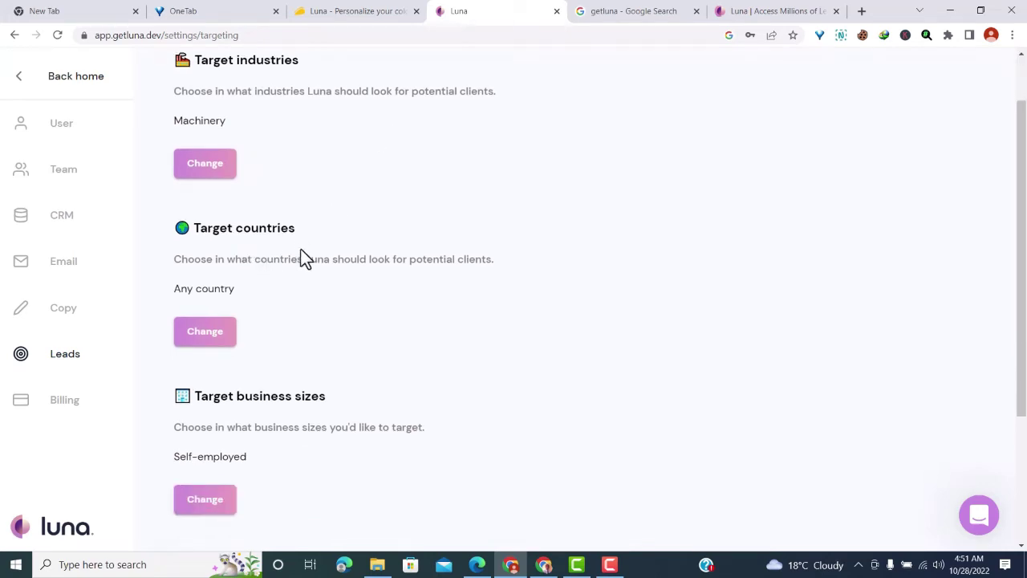
scroll(309, 245, down, 2)
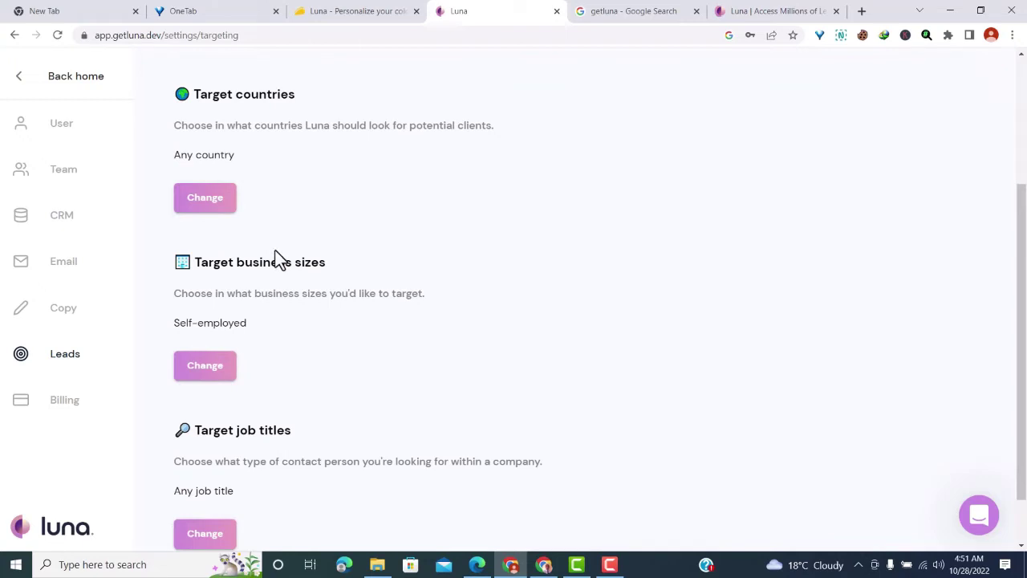
scroll(331, 276, down, 1)
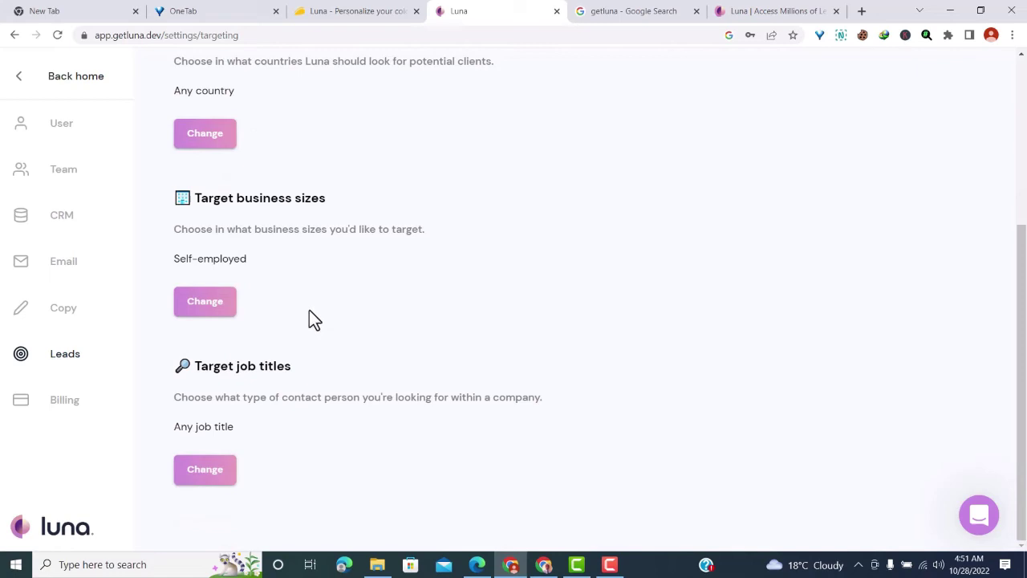
scroll(83, 217, up, 4)
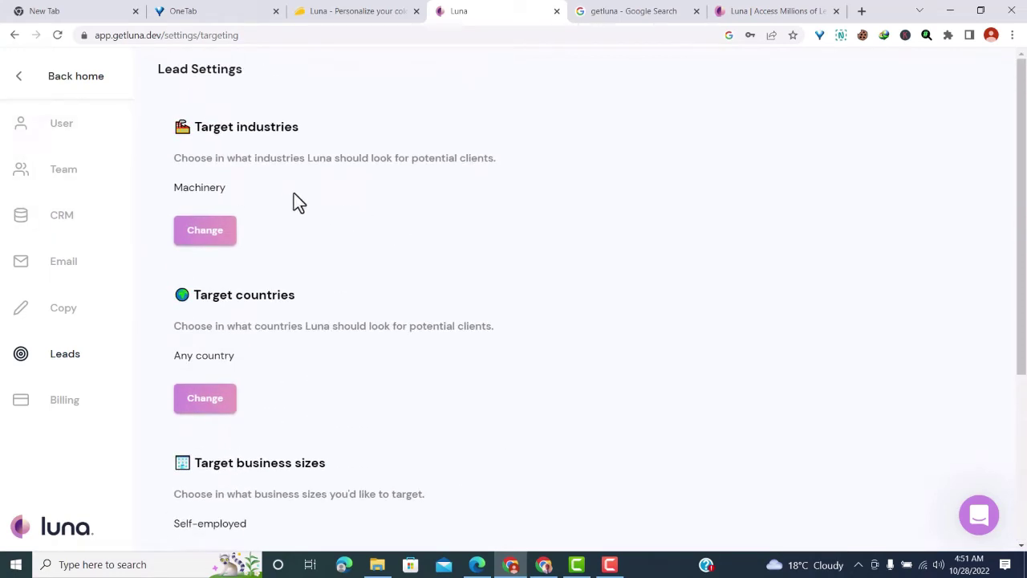
click(80, 135)
scroll(259, 236, down, 2)
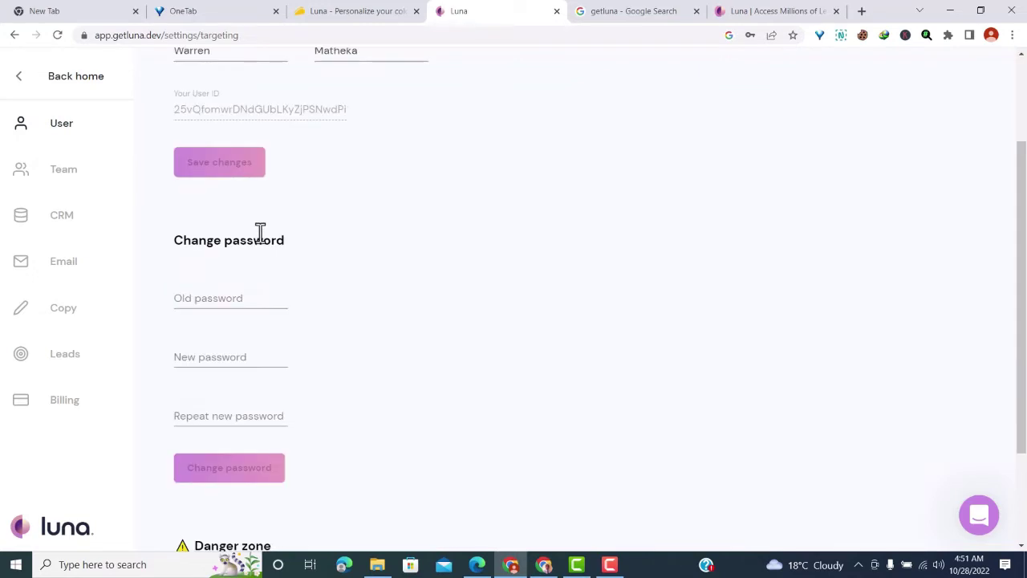
click(68, 183)
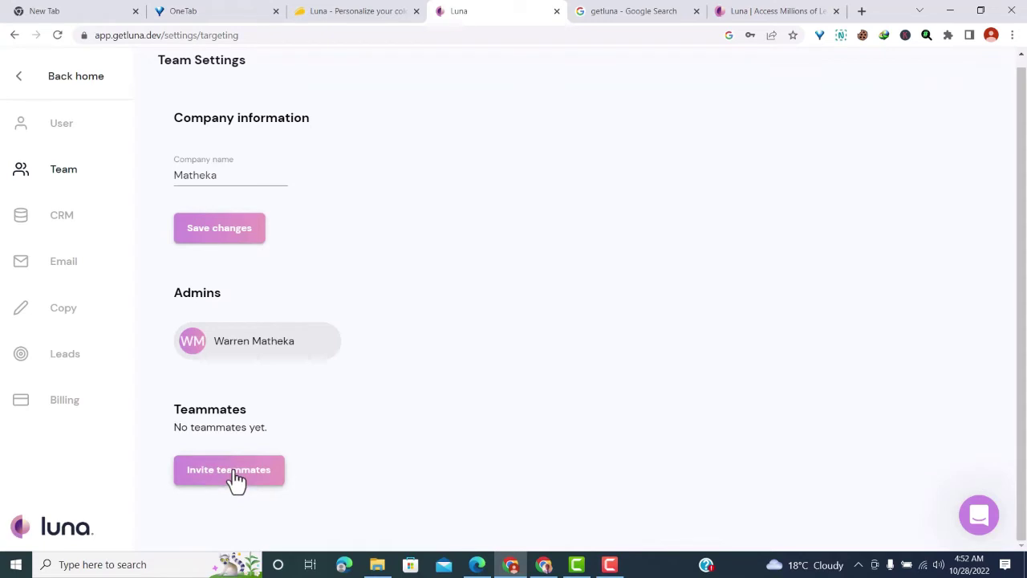
click(66, 220)
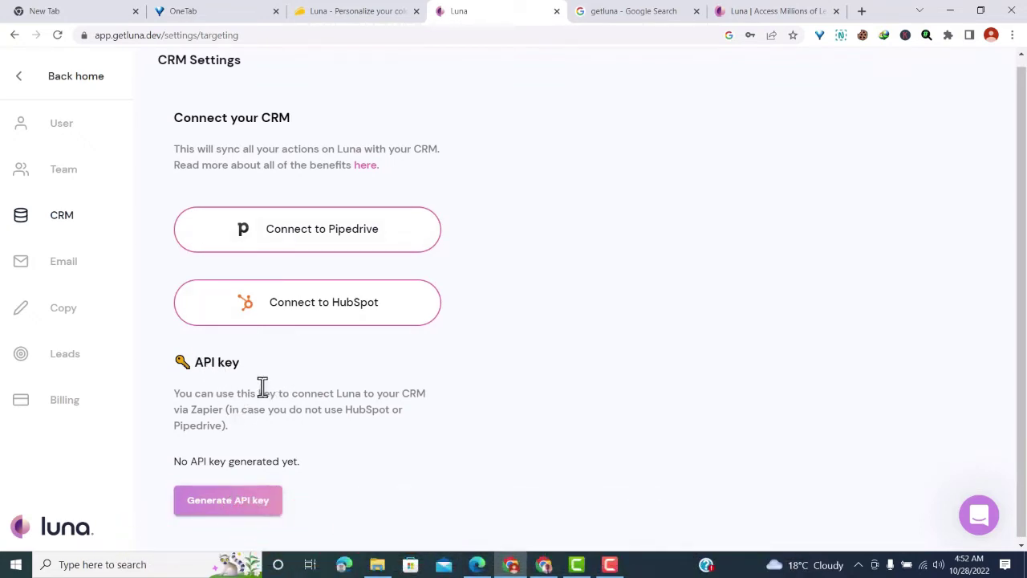
click(64, 261)
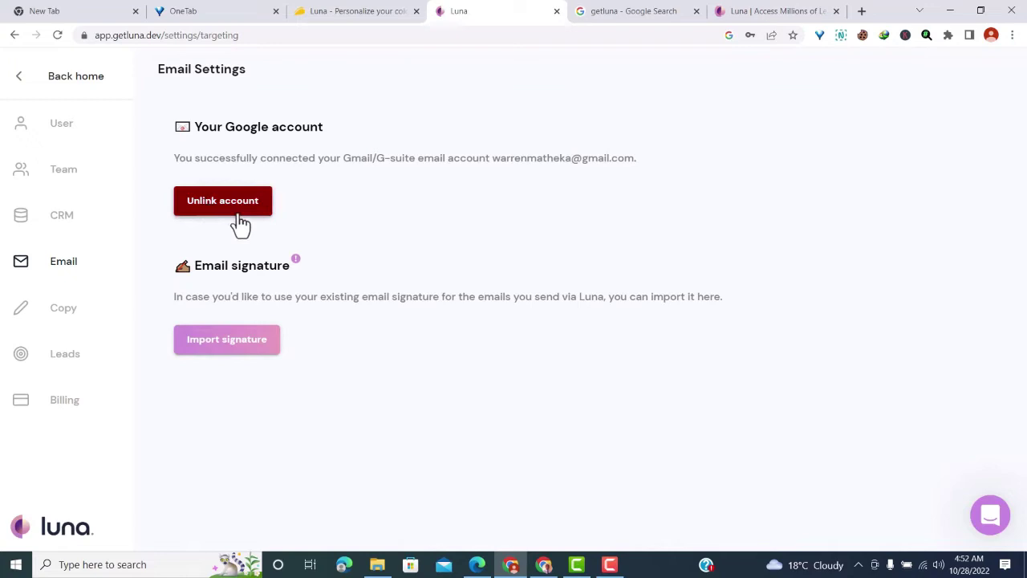
click(74, 316)
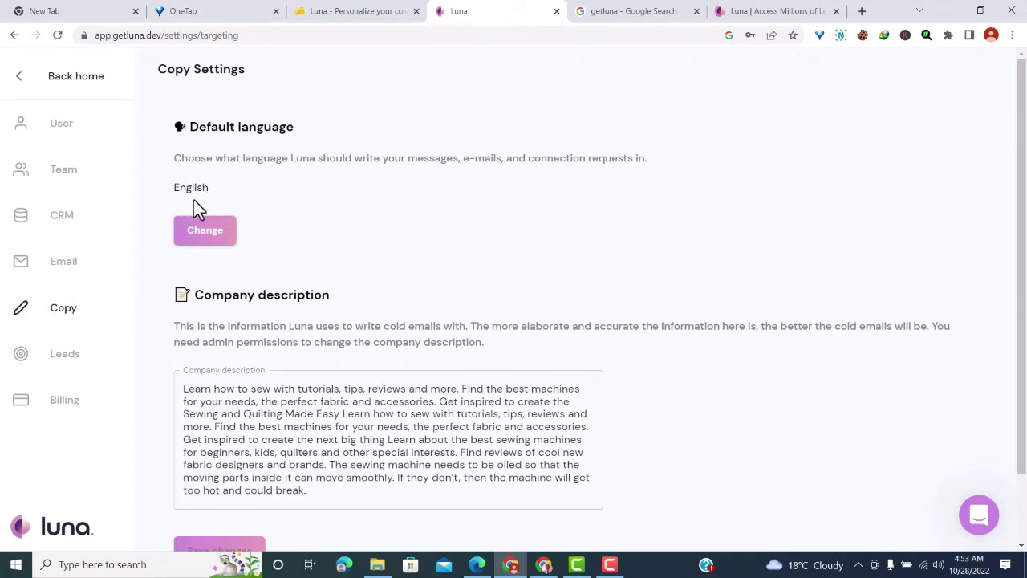
scroll(373, 273, down, 1)
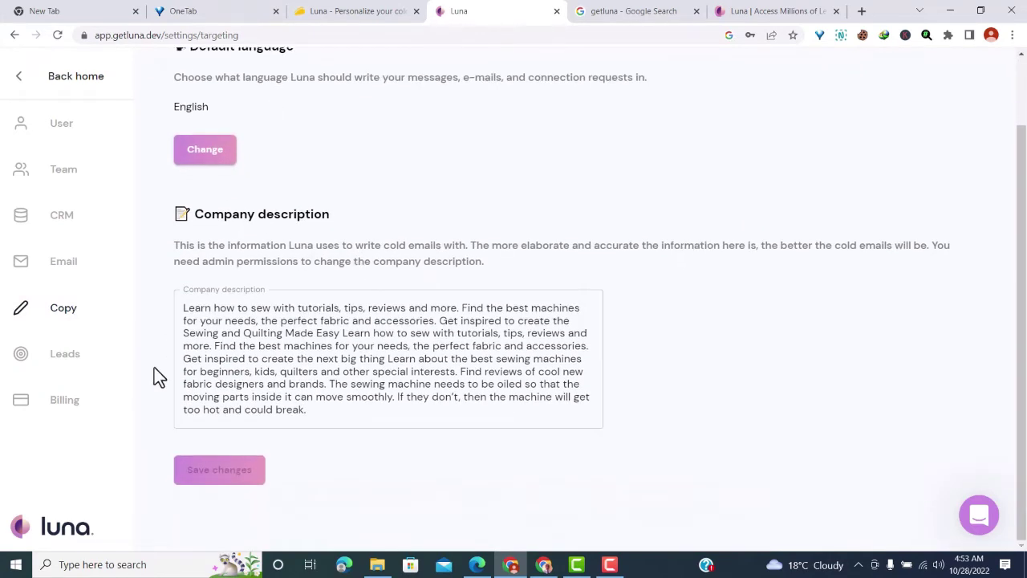
scroll(177, 337, up, 1)
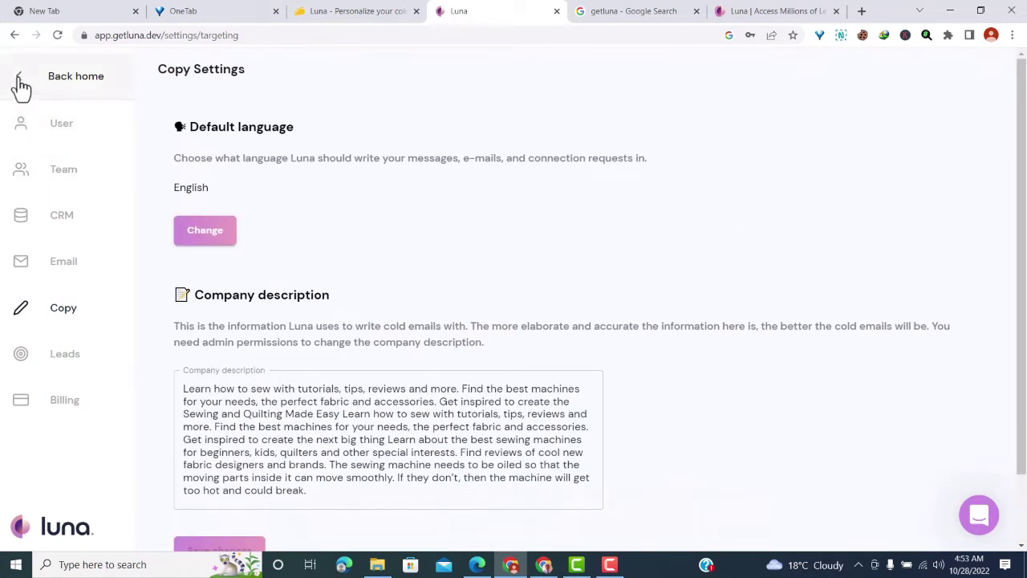
click(21, 86)
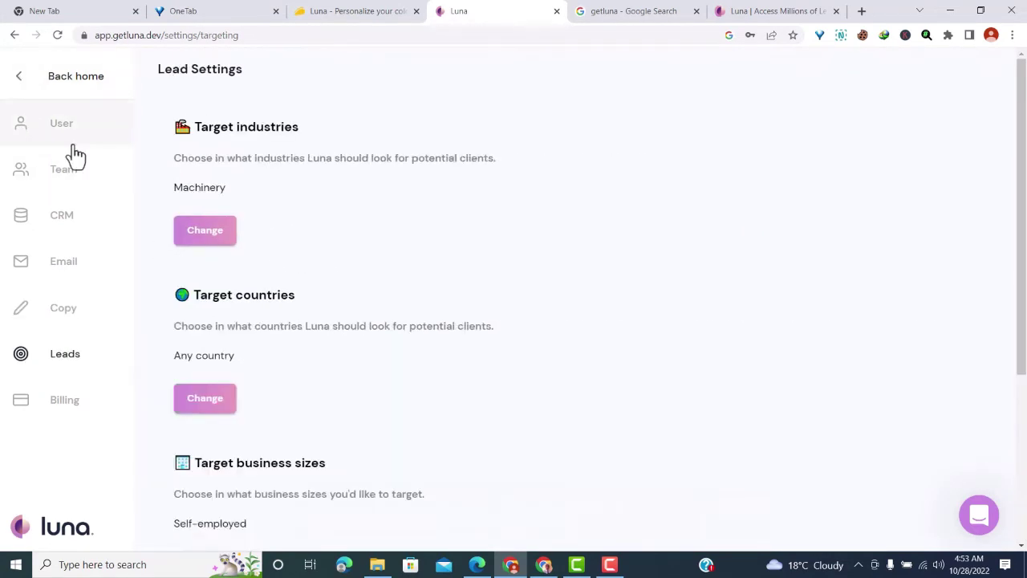
- Go back to Manage leads and dismiss the own-lead-list upload prompt without uploading anything
click(22, 82)
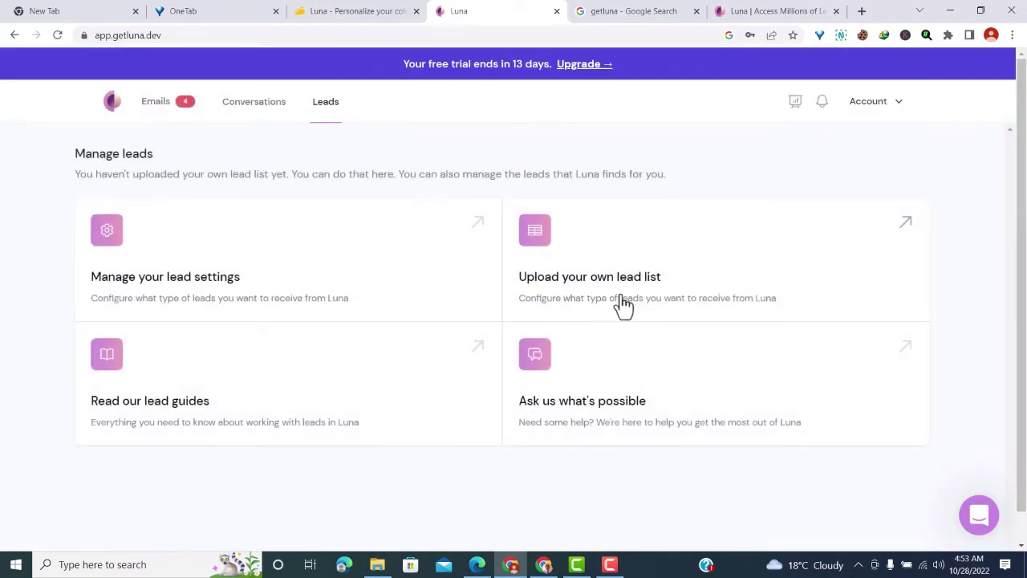
click(558, 289)
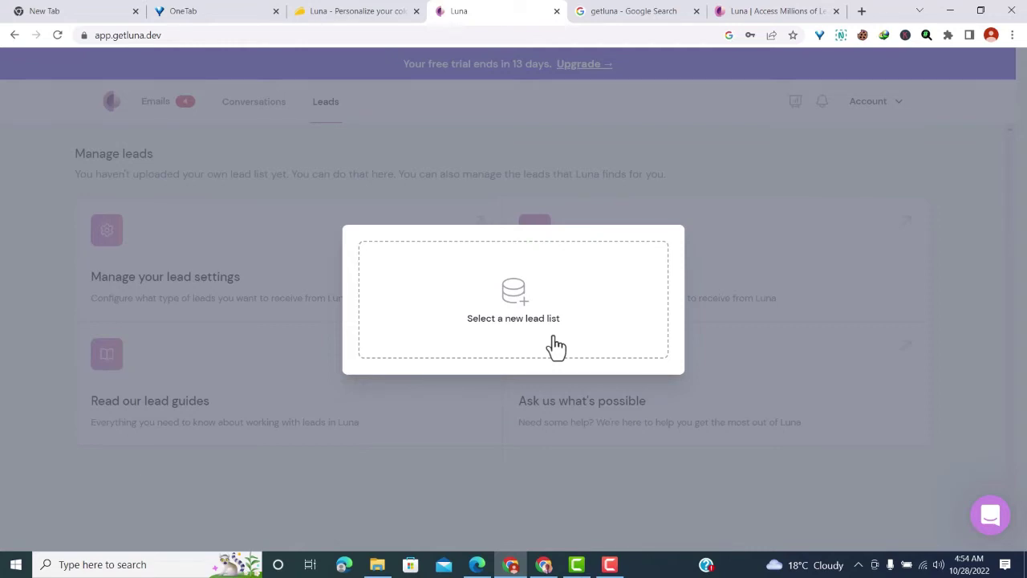
click(297, 180)
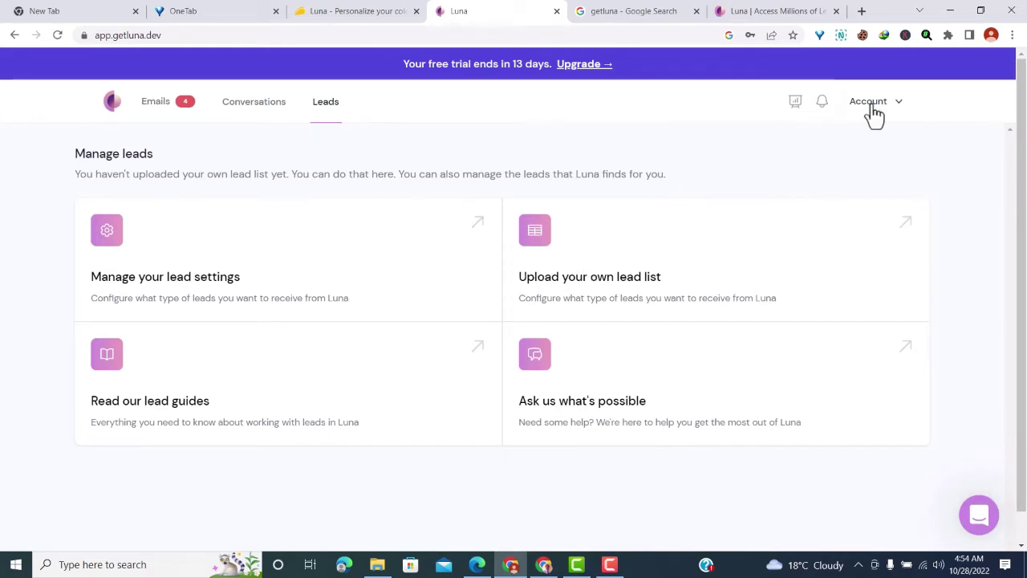
click(900, 106)
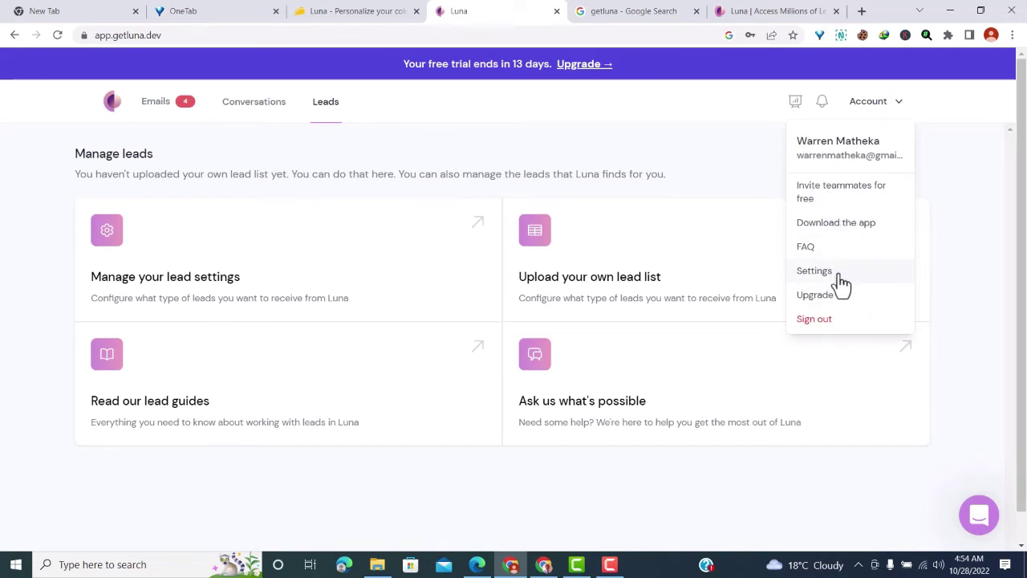
click(821, 104)
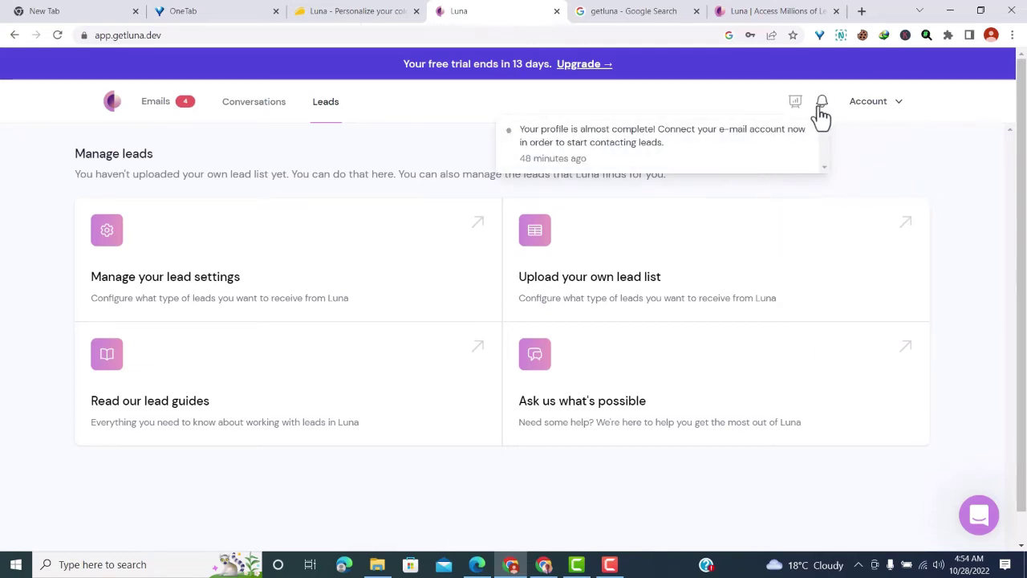
click(692, 153)
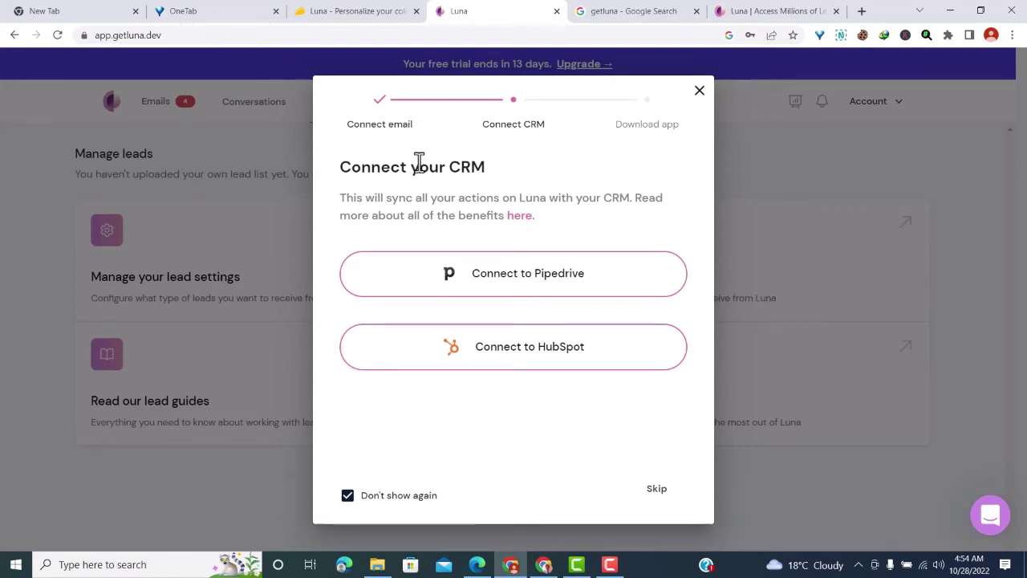
key(Escape)
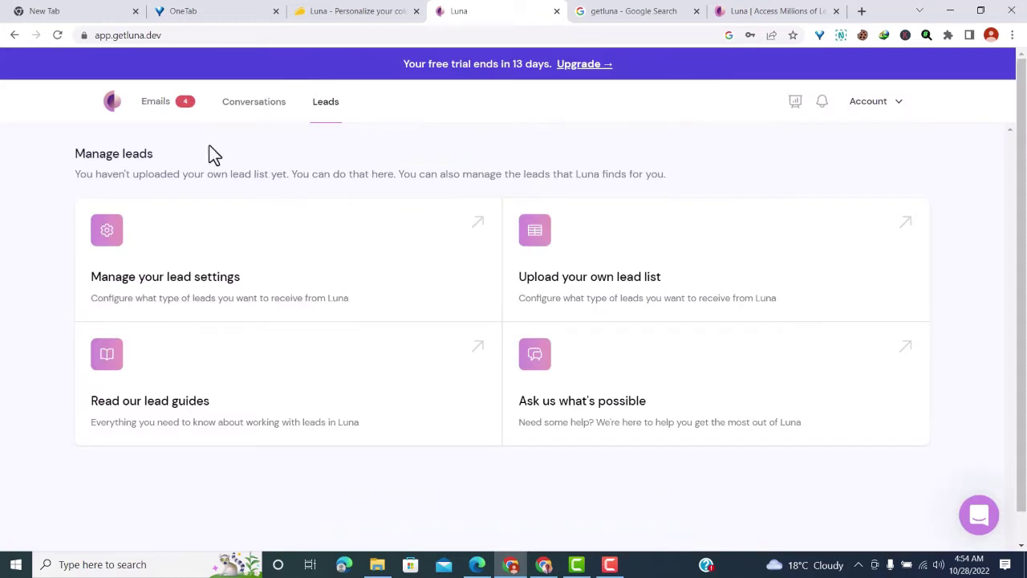
- View the first email drafted for Columbus McKinnon Industrial Products GmbH and expand its company description
click(145, 108)
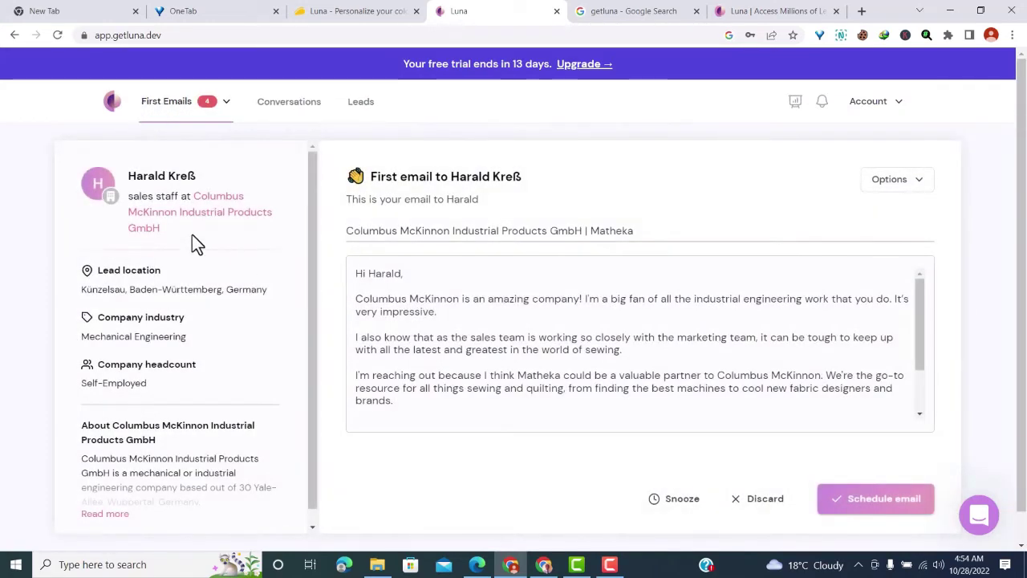
scroll(192, 234, down, 1)
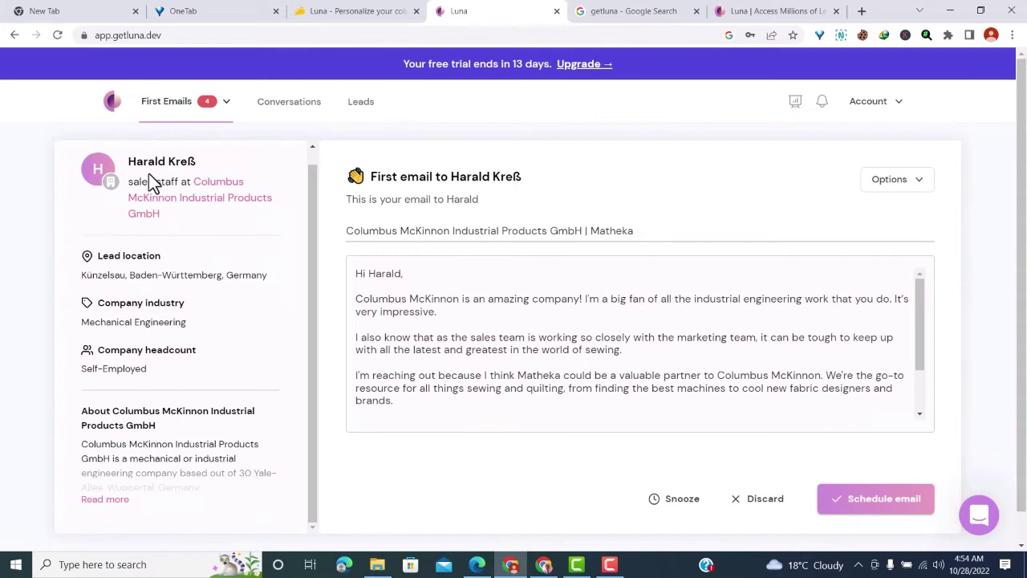
scroll(153, 183, up, 1)
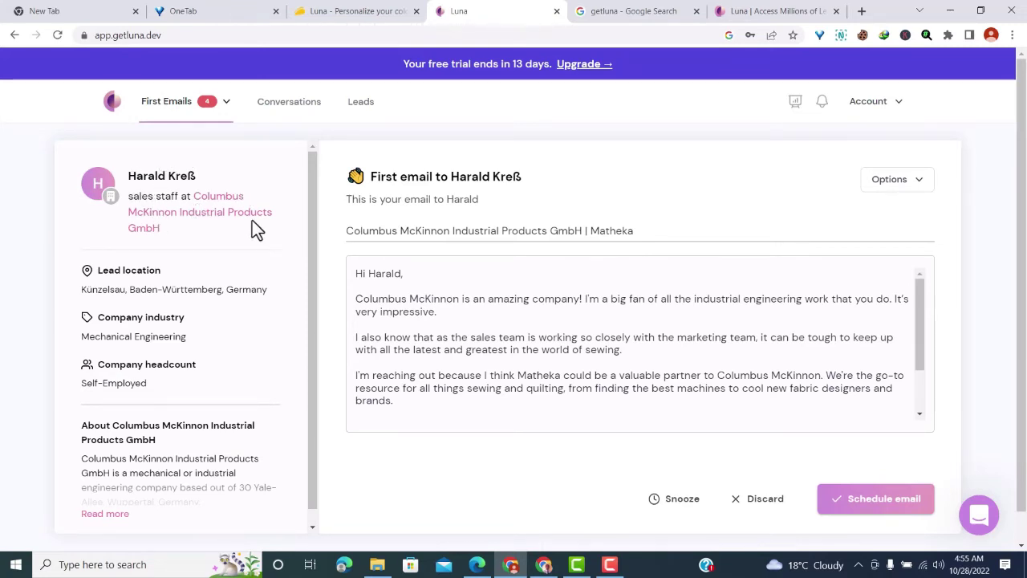
scroll(196, 226, down, 1)
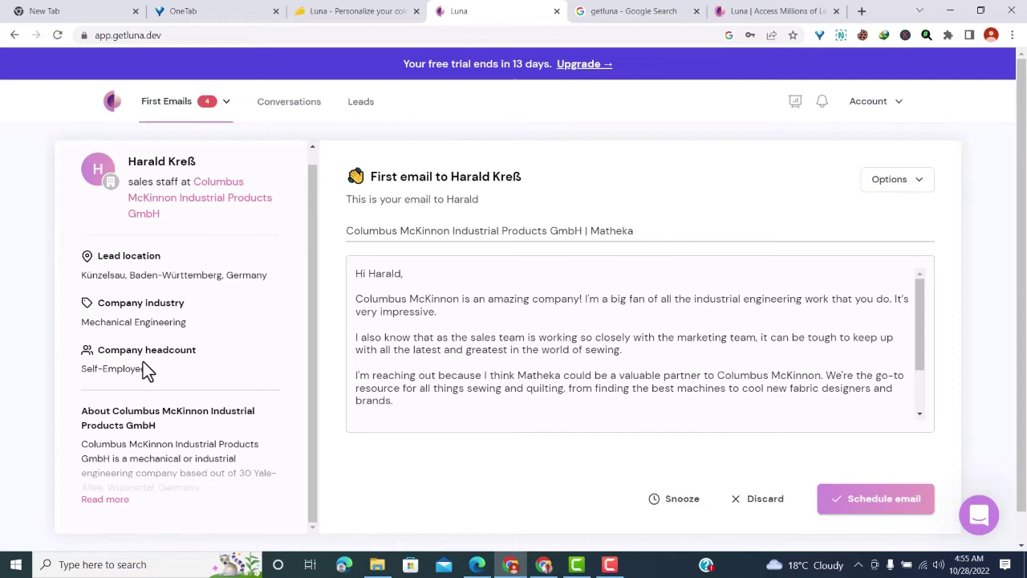
scroll(166, 381, down, 1)
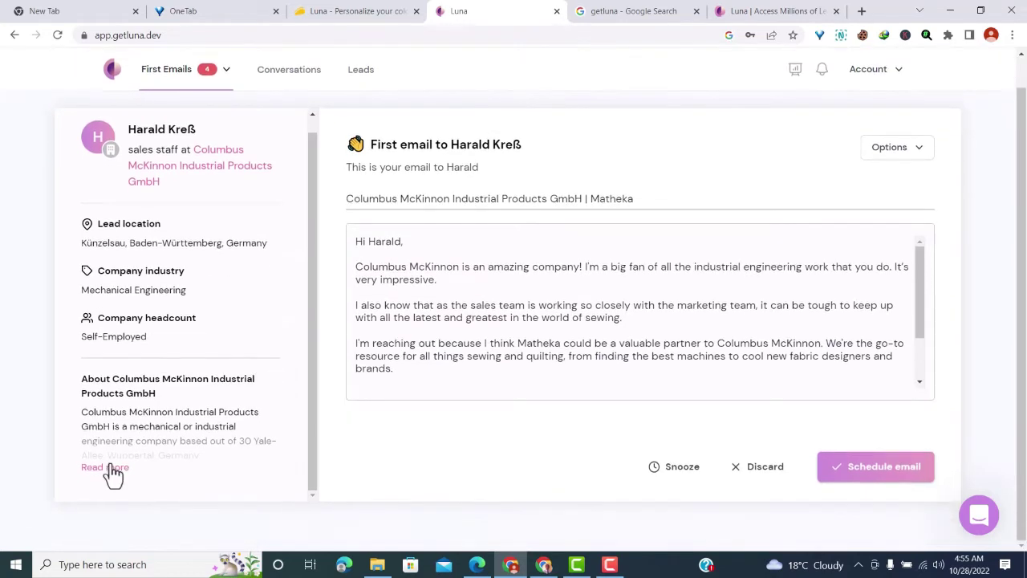
click(104, 468)
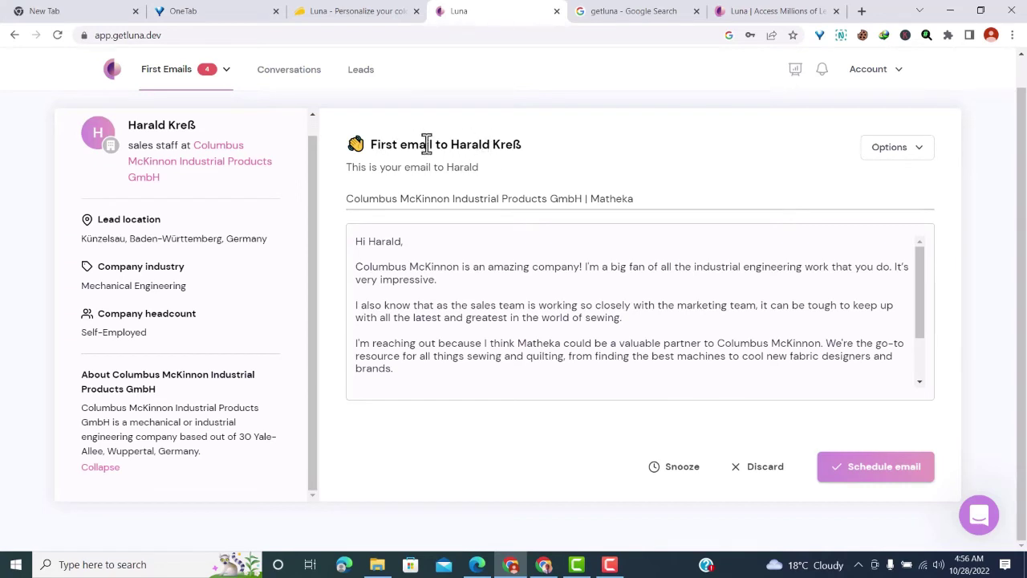
click(237, 80)
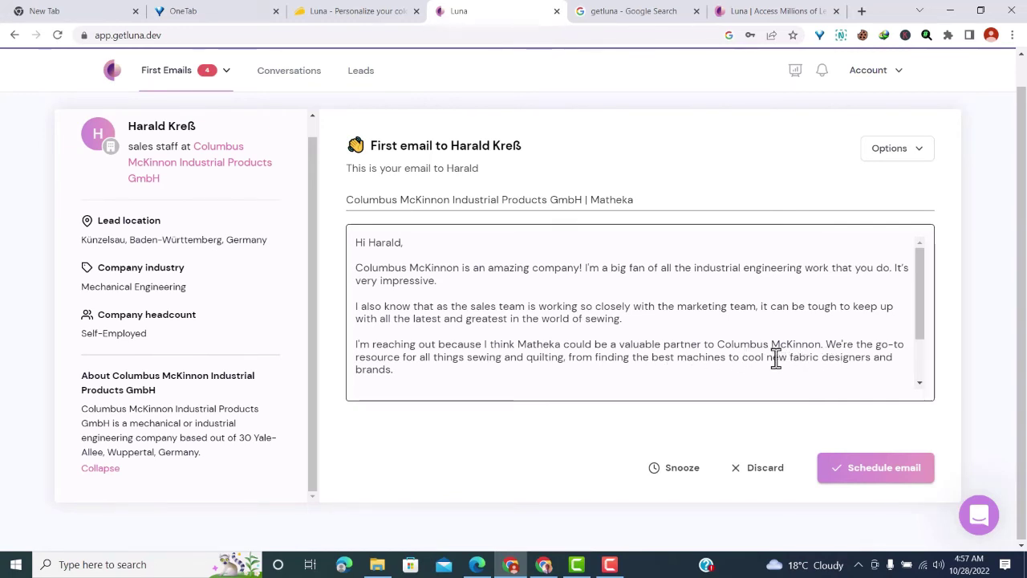
scroll(776, 359, down, 2)
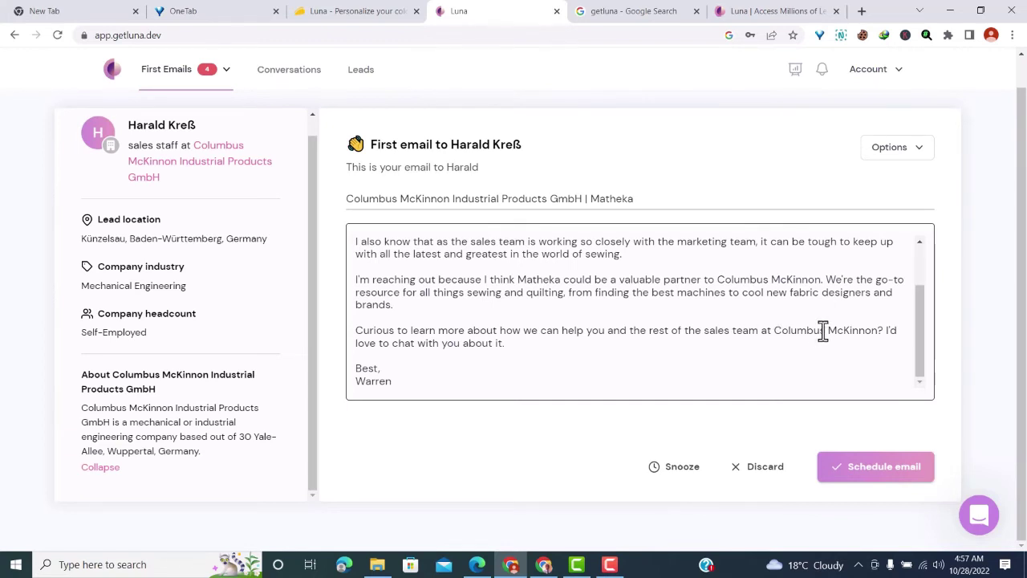
scroll(492, 343, up, 2)
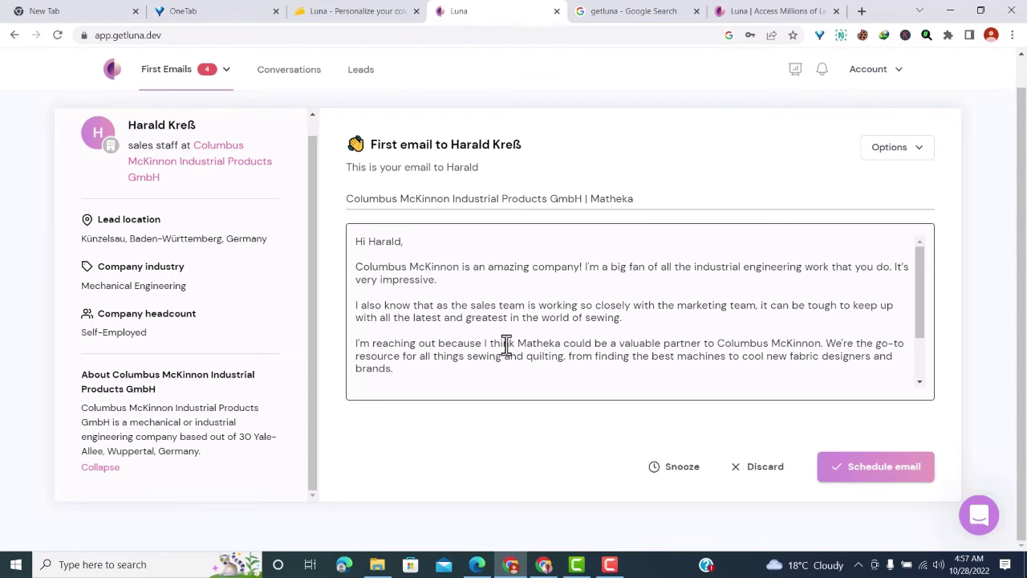
scroll(507, 343, down, 2)
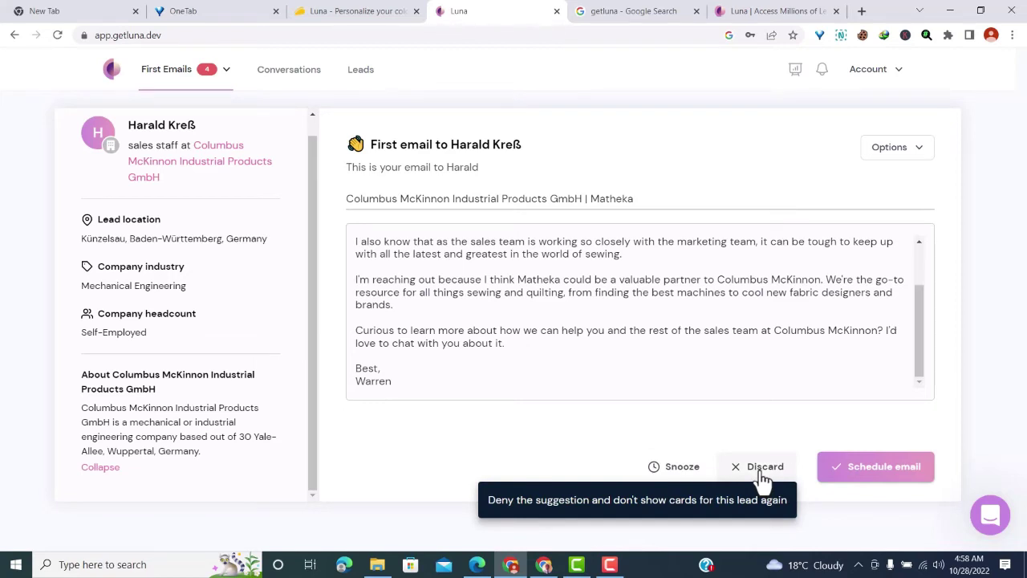
- Schedule the Columbus McKinnon email, then generate a new draft for the Irupana Andean Organic Food lead
click(858, 477)
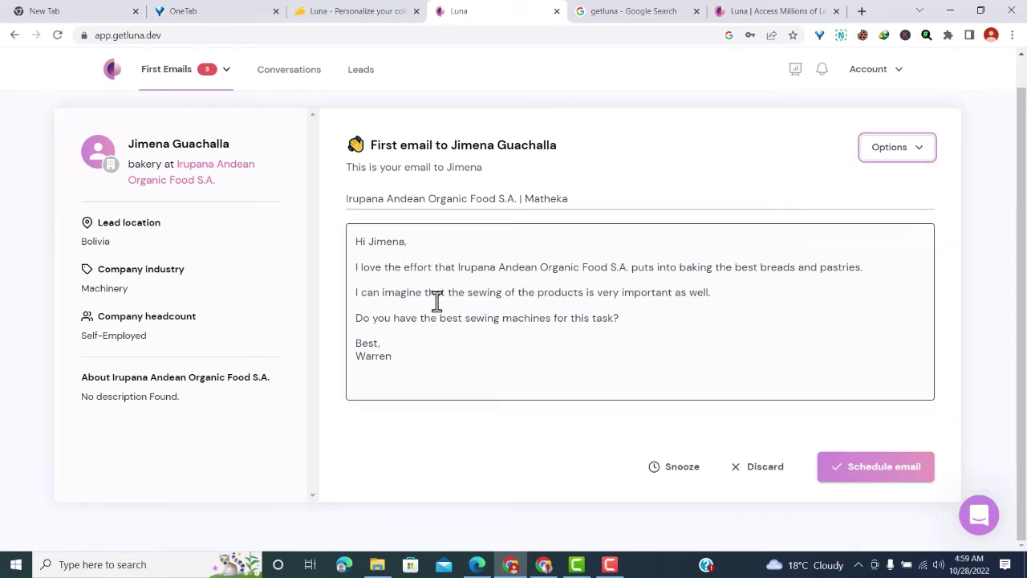
click(903, 151)
click(875, 180)
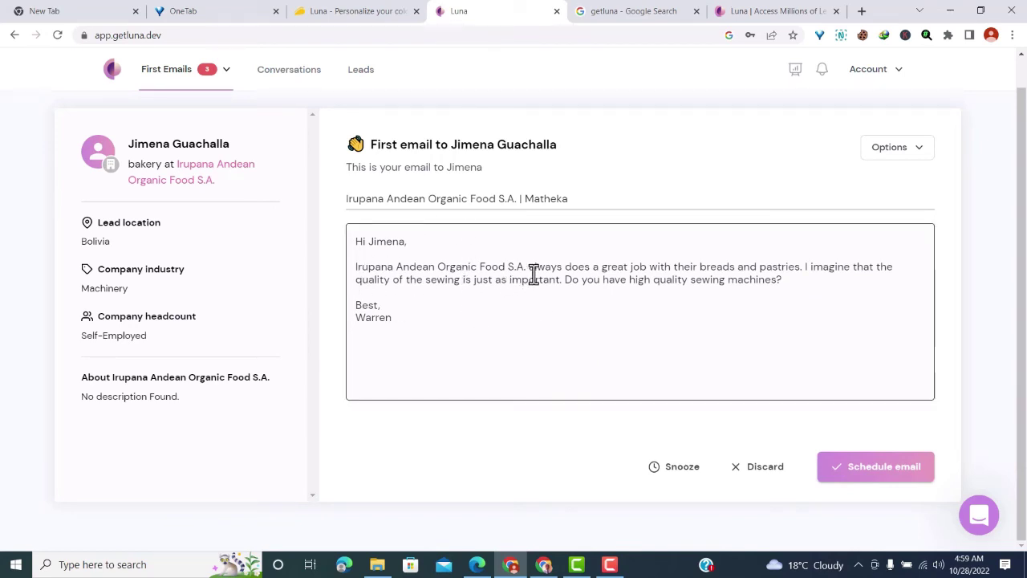
- Translate the Irupana Andean Organic Food S.A. draft into Serbian (Cyrillic)
click(895, 153)
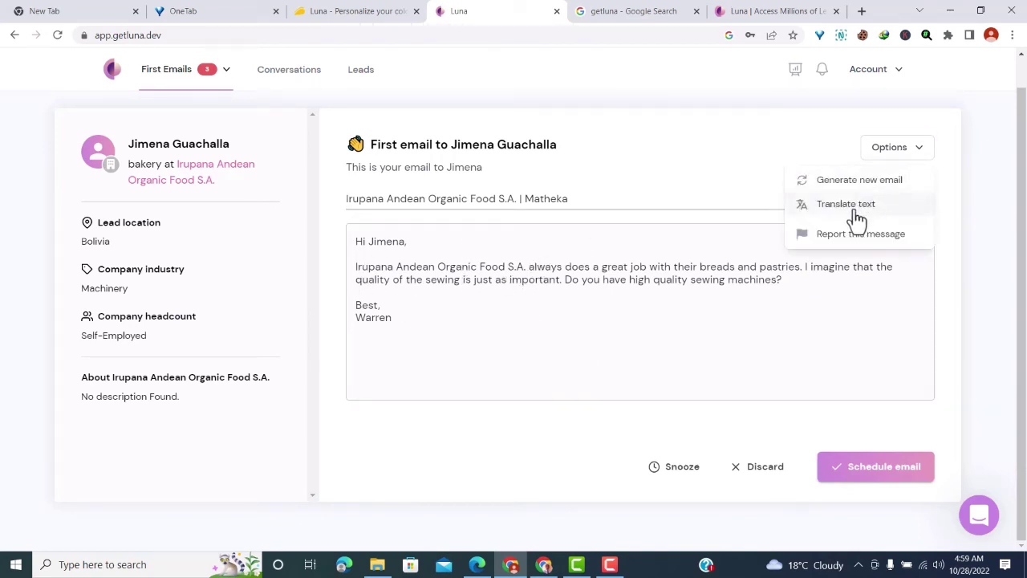
click(855, 219)
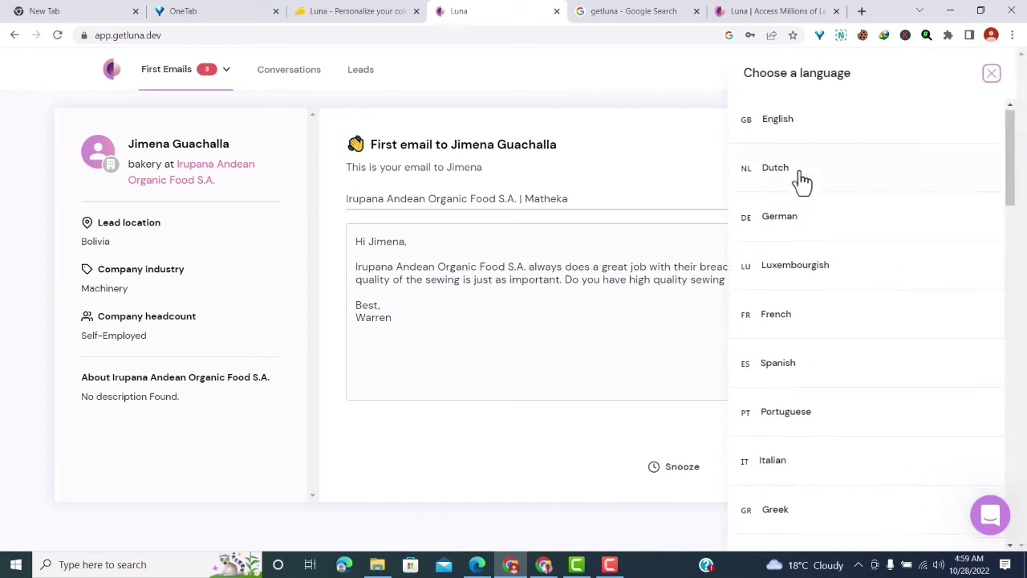
scroll(843, 277, down, 3)
scroll(839, 278, up, 3)
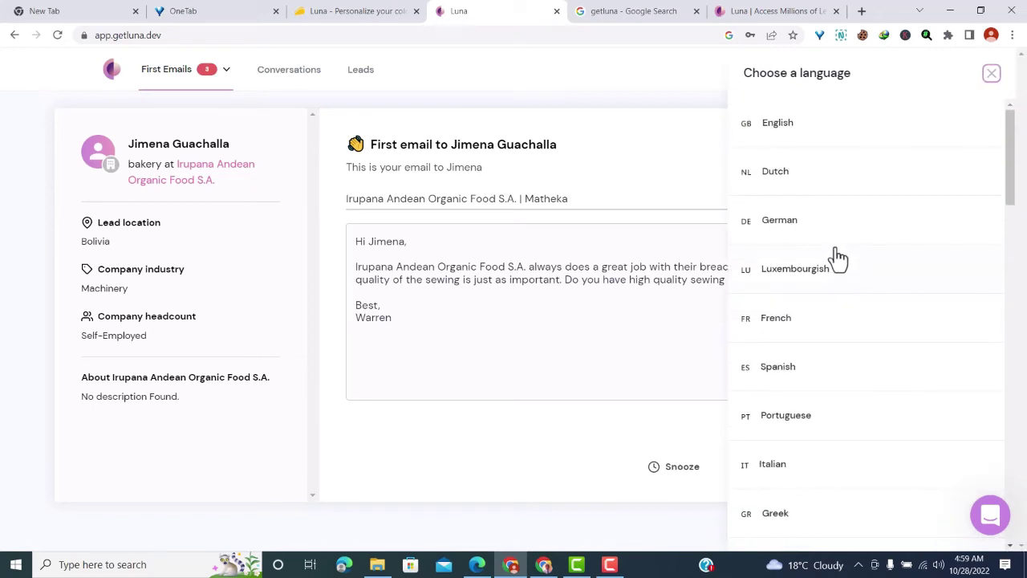
scroll(784, 180, down, 10)
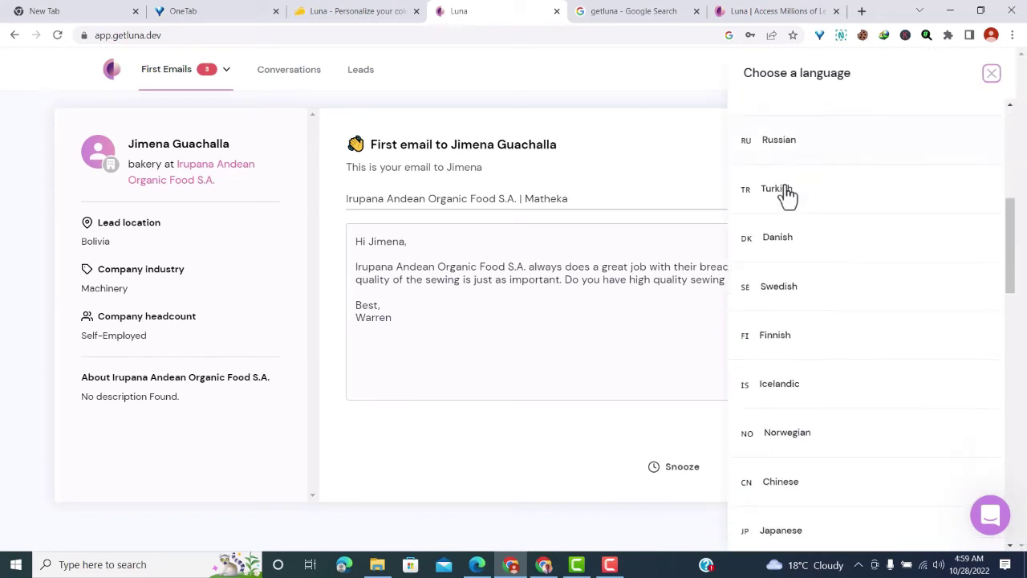
scroll(789, 195, down, 5)
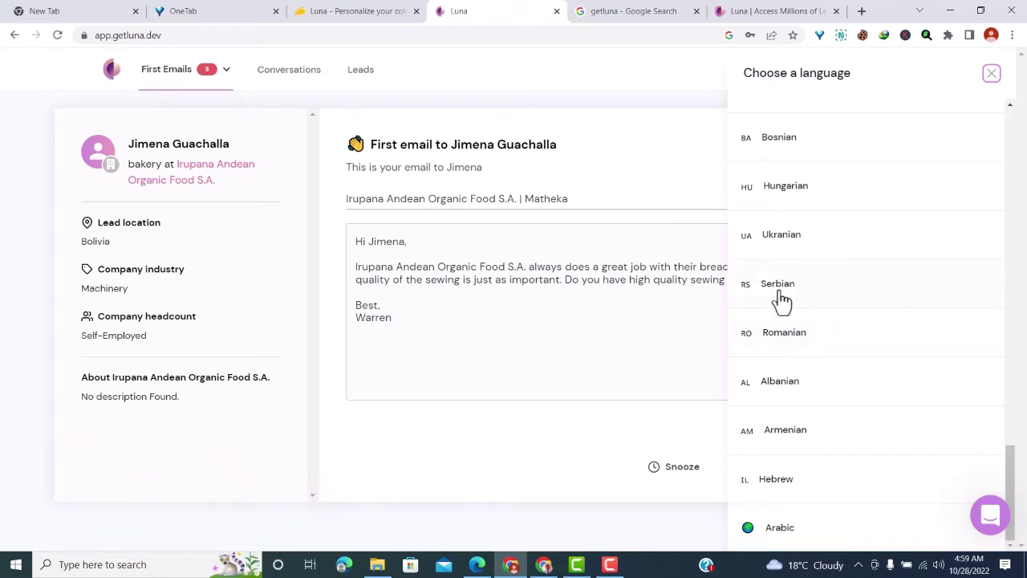
key(Escape)
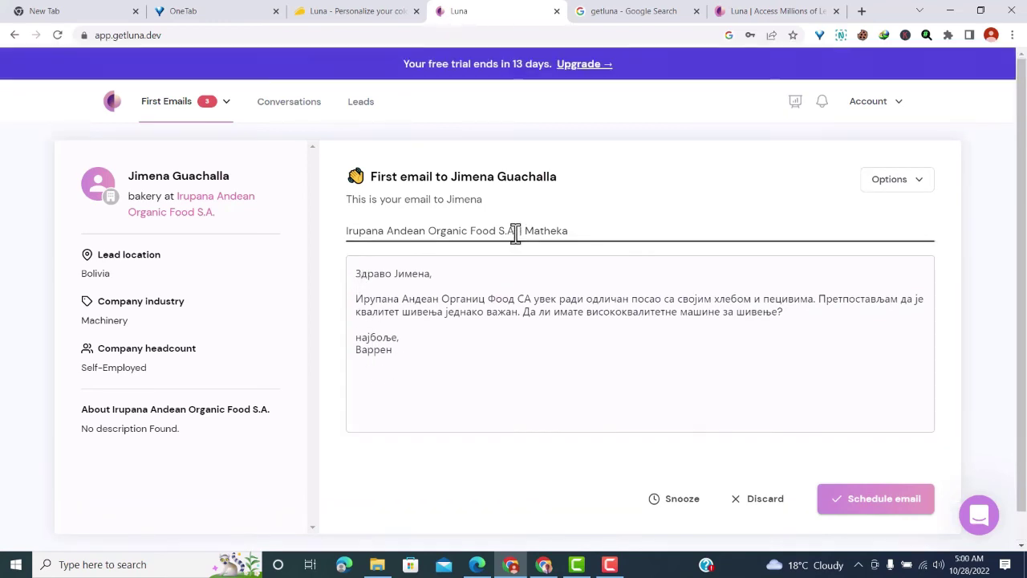
- Show the Conversations list with two threads, including the Columbus McKinnon email pending for 05:58 AM
click(289, 102)
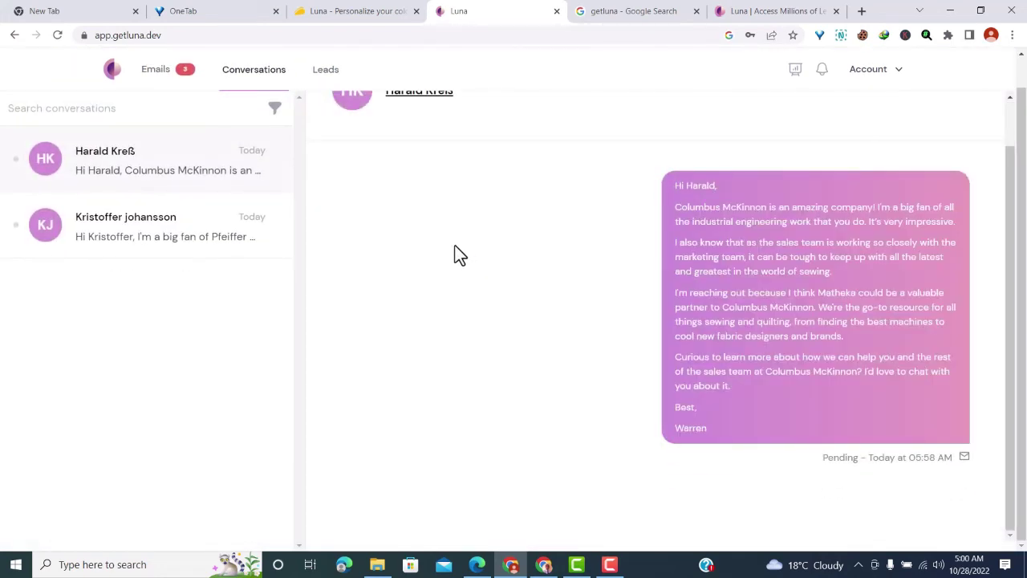
mouse_move(173, 185)
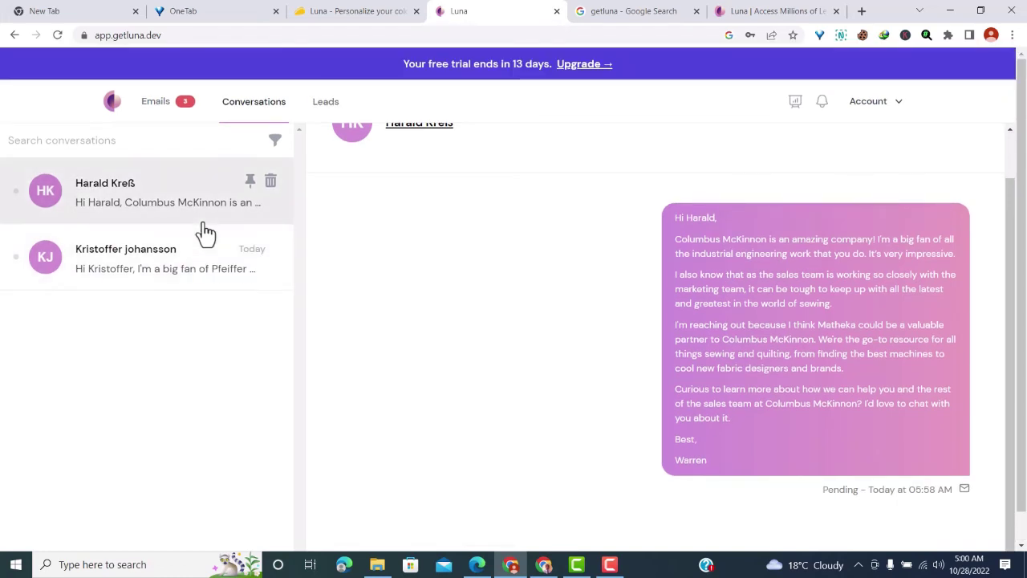
scroll(497, 317, up, 1)
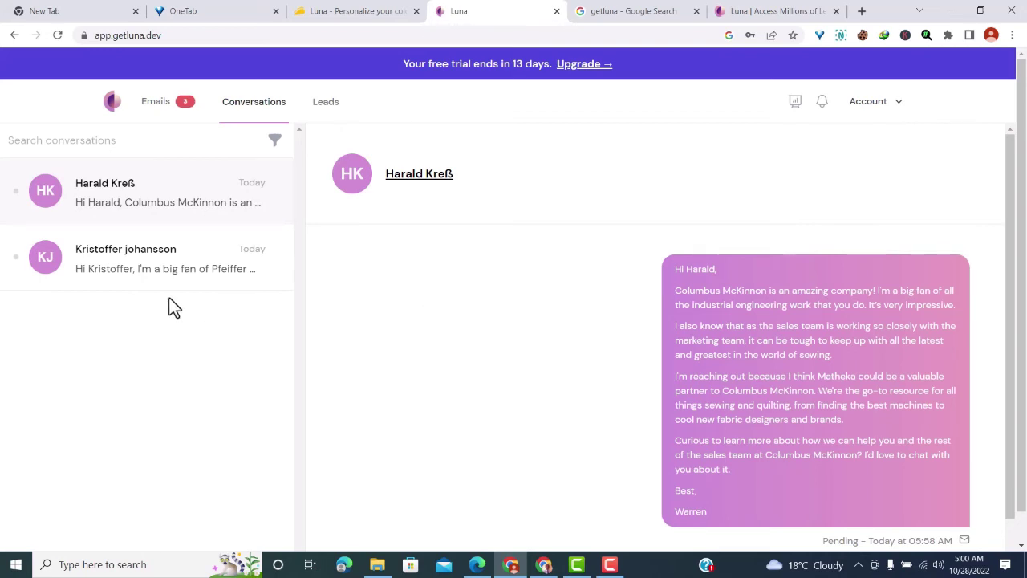
- Show the last-7-days statistics: 2 new leads contacted, 0 emails sent, opened or replied
click(797, 105)
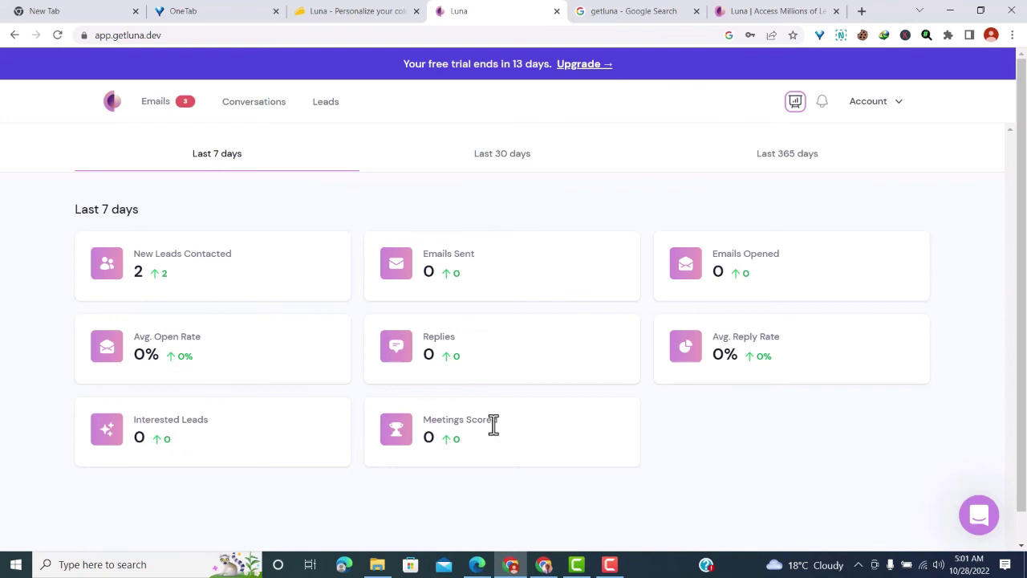
- Return to the AppSumo Luna deal page showing Tiers 1–3 at $69, $139 and $239
key(ctrl+shift+Tab)
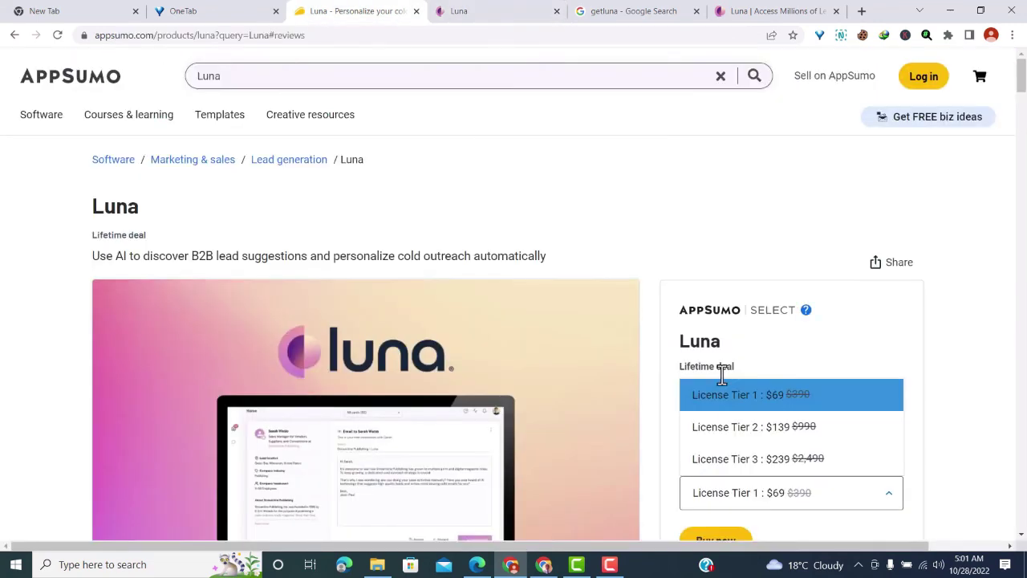